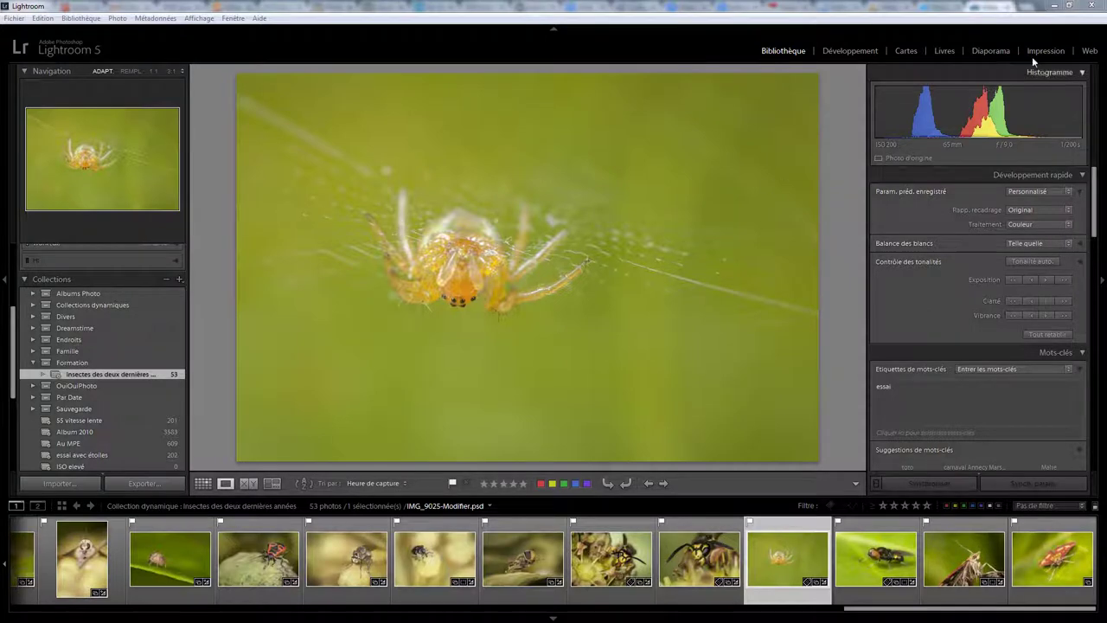
Switch to the Web module and choose the Galerie HTML TTG 2014 layout style.
click(1089, 50)
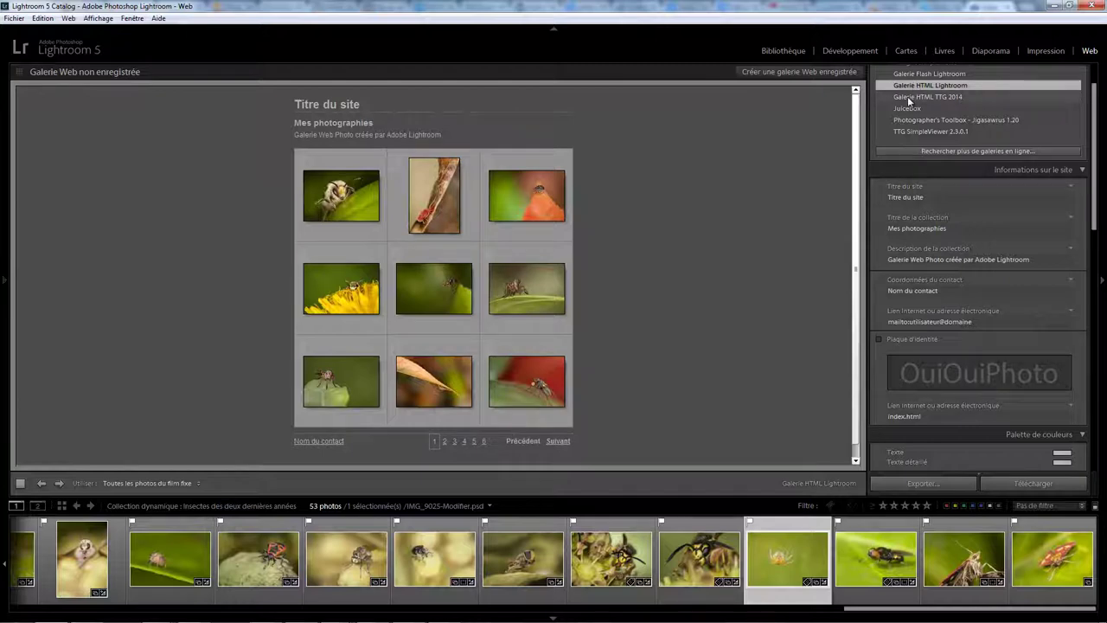
click(915, 96)
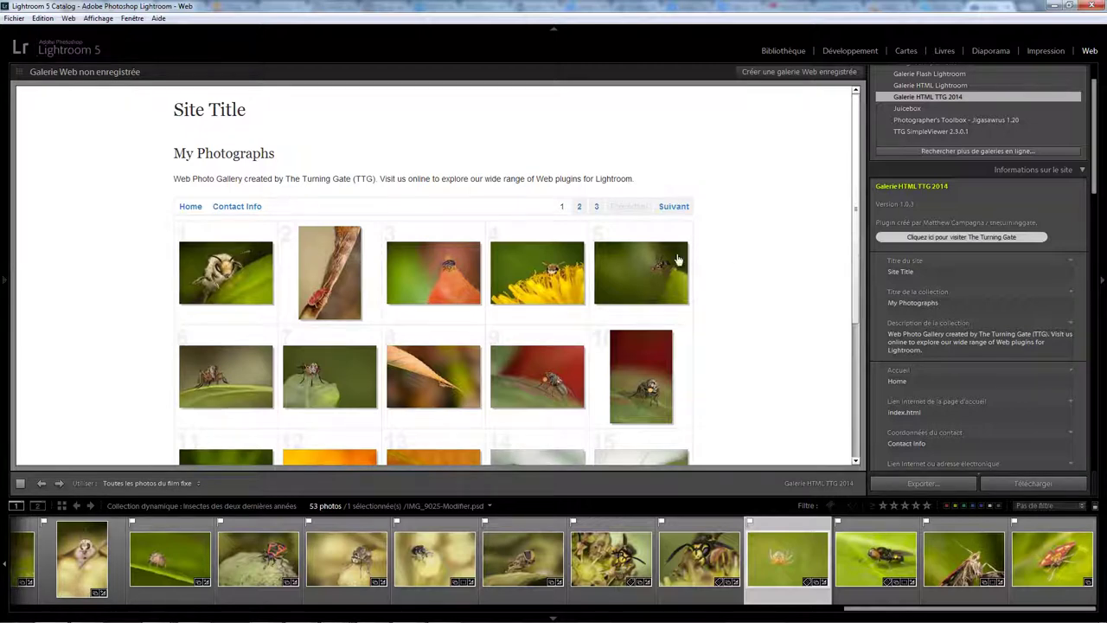
click(579, 207)
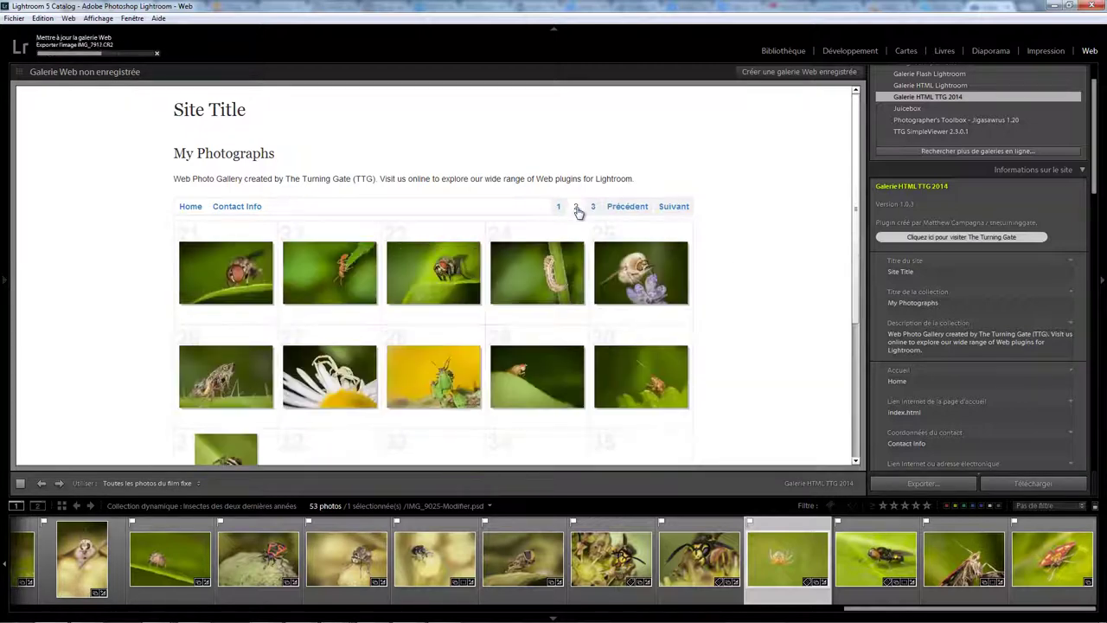
click(559, 207)
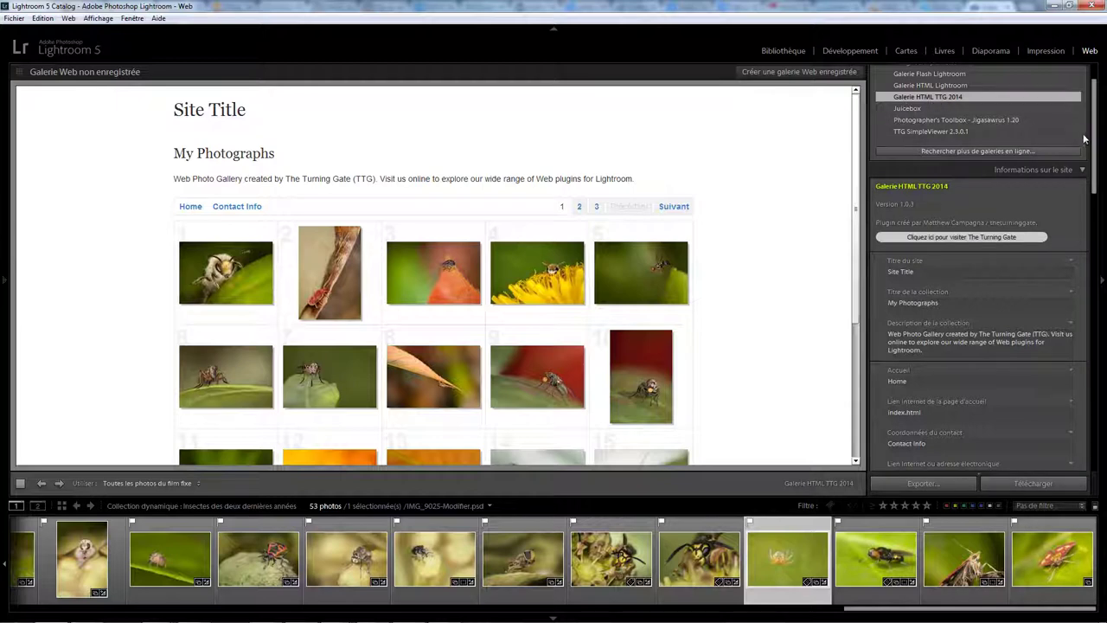
drag(1094, 144, 1093, 165)
scroll(965, 111, down, 2)
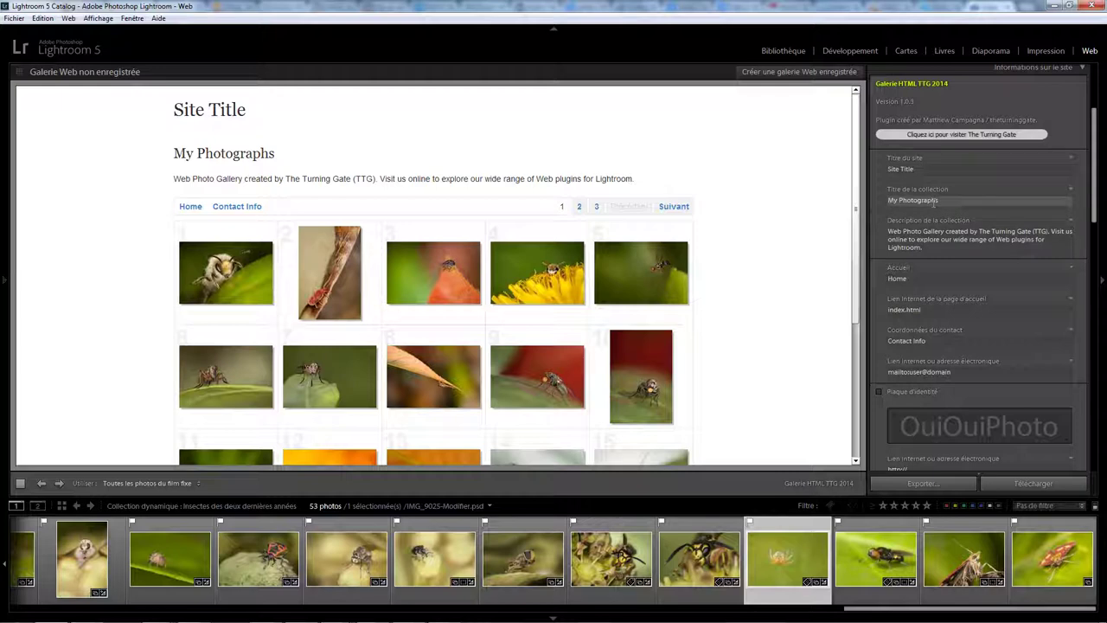
Enter site title 'Essai de formation OuiOuiPhoto', collection title 'Mes insectes' and description 'mes insectes des deux dernières années'.
click(921, 172)
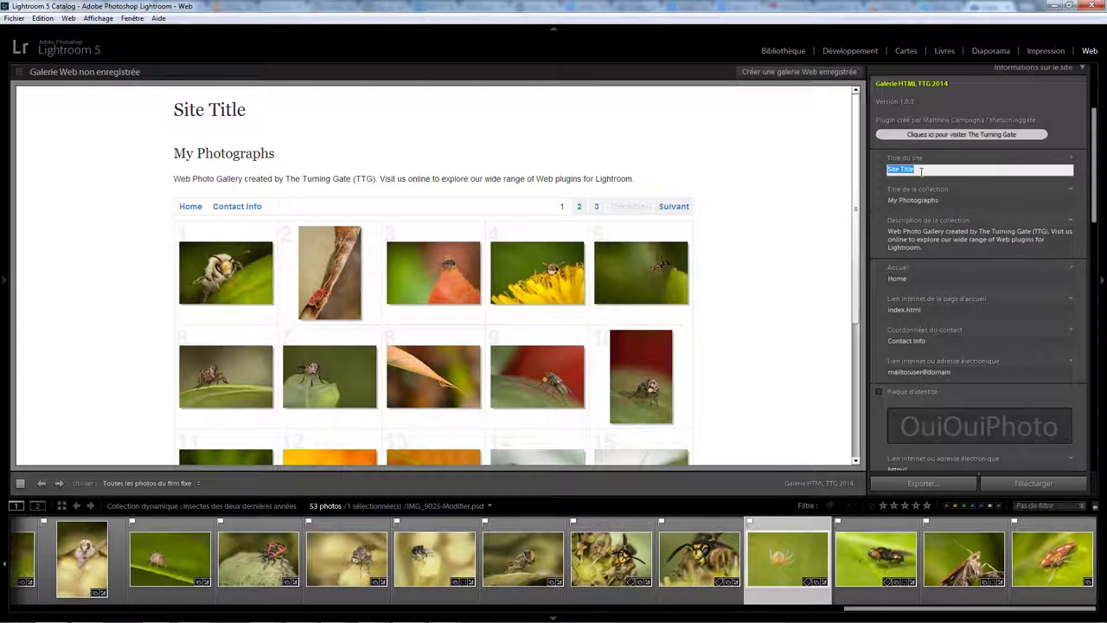
text(Essai de )
text(formation Oui)
text(OuiPhot)
text(o)
key(Return)
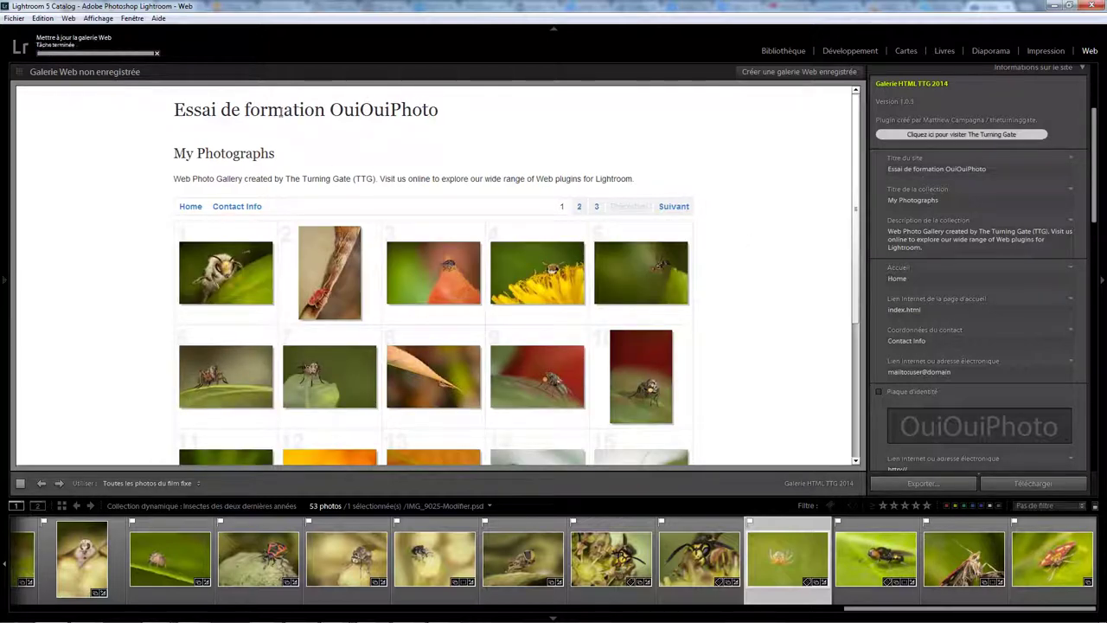
click(952, 200)
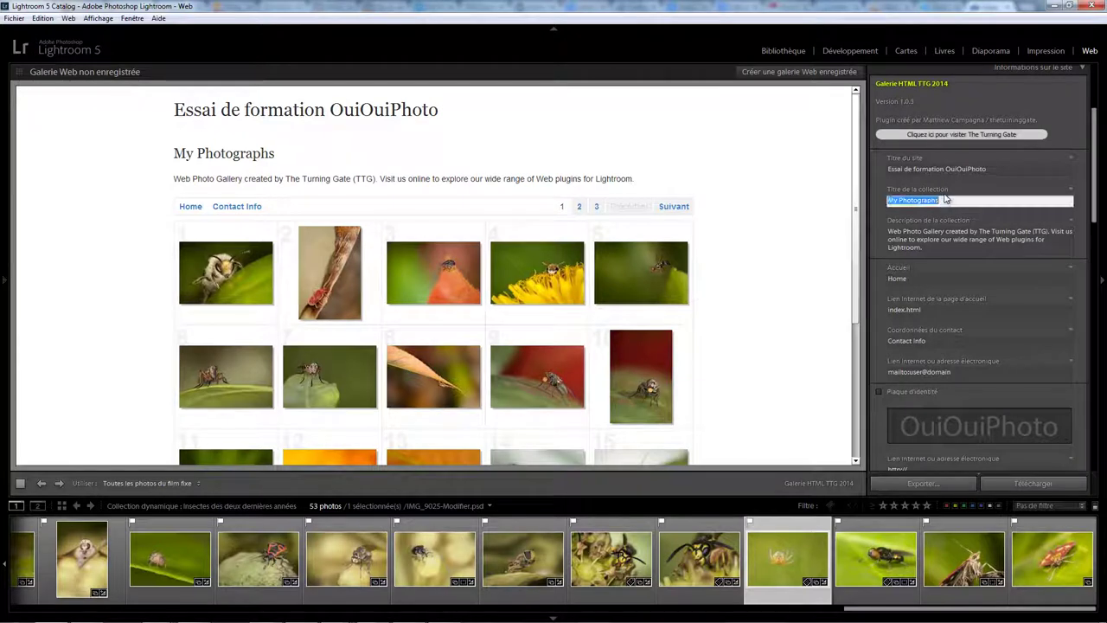
text(Mes insectes)
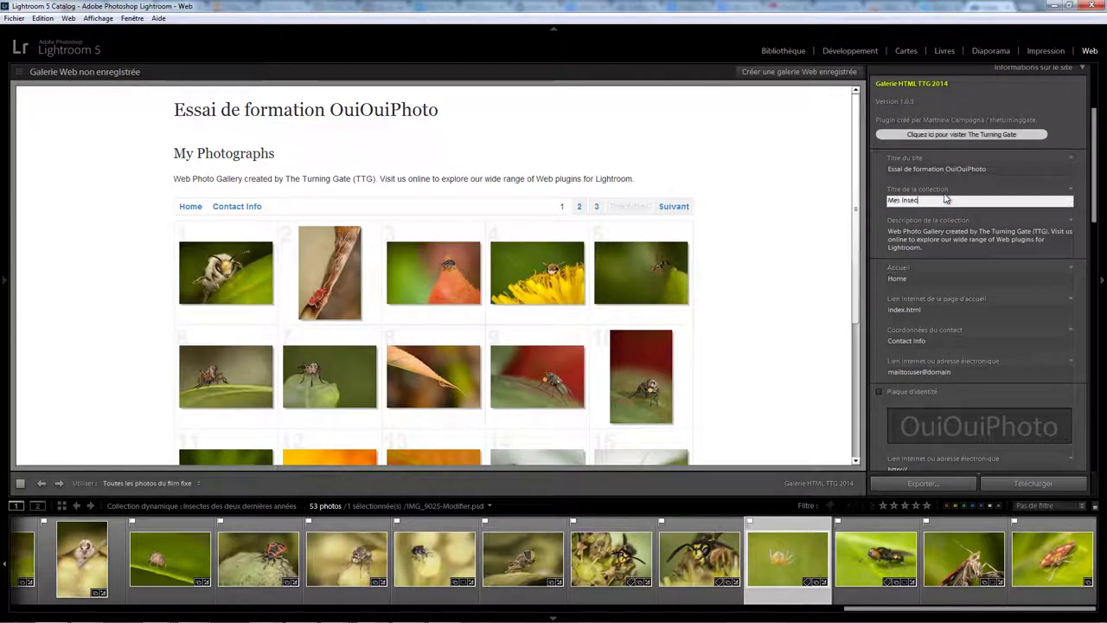
key(Return)
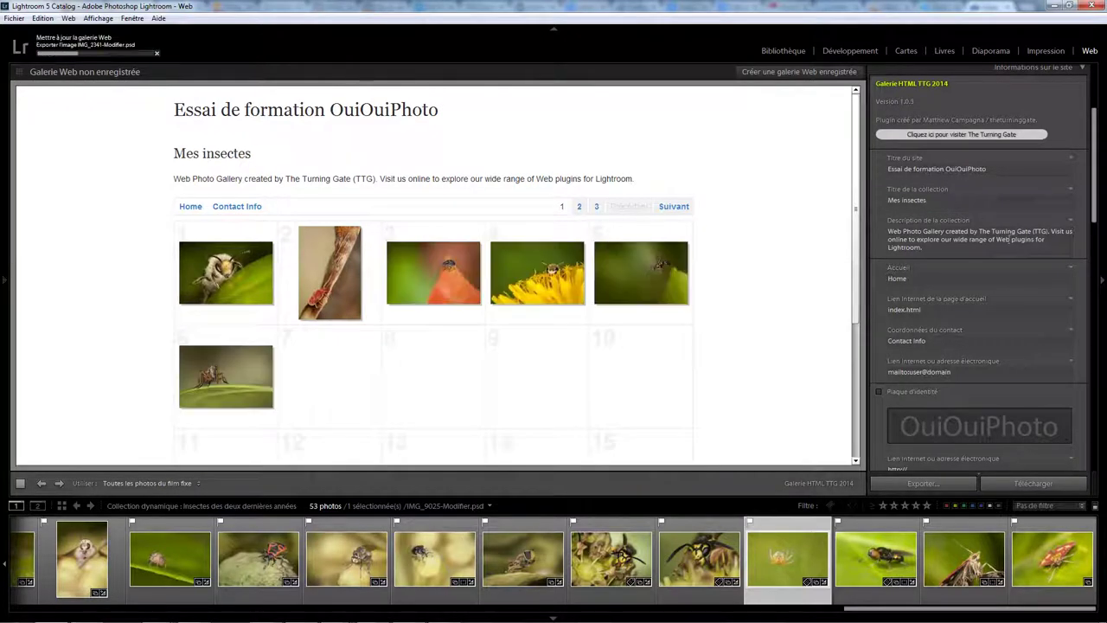
click(907, 250)
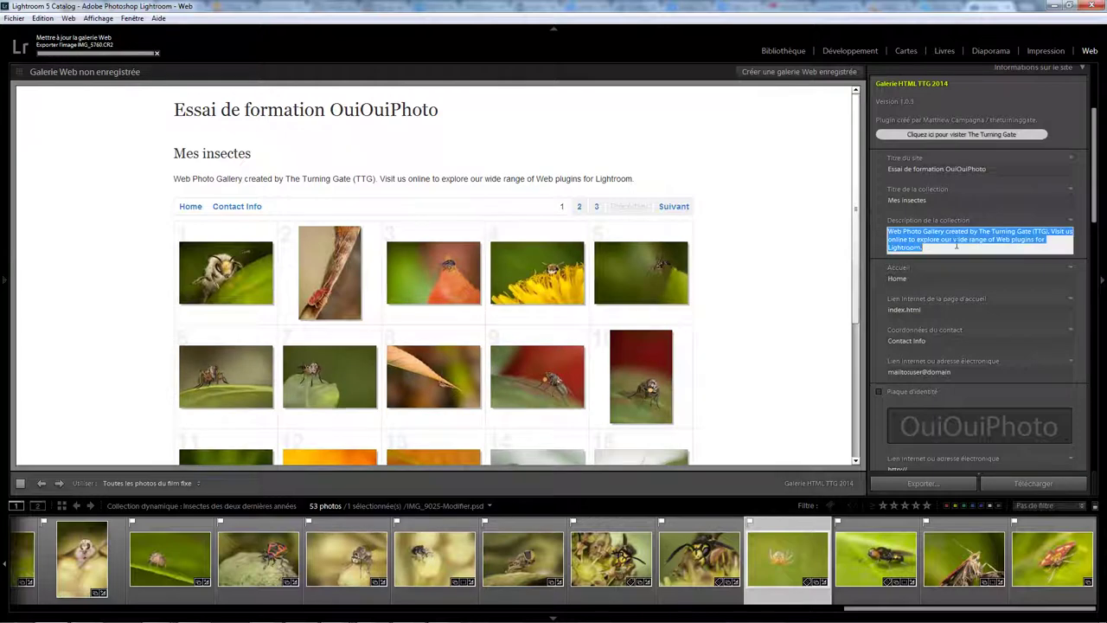
text(mes ins)
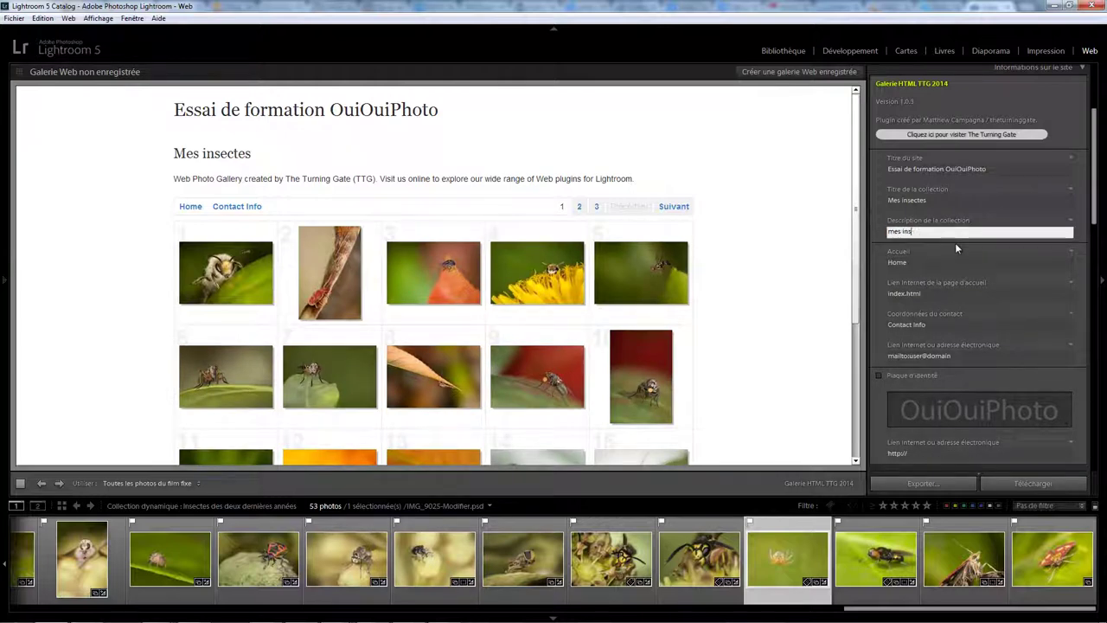
text(ectes des de)
text(ux dernière)
text(s années)
key(Return)
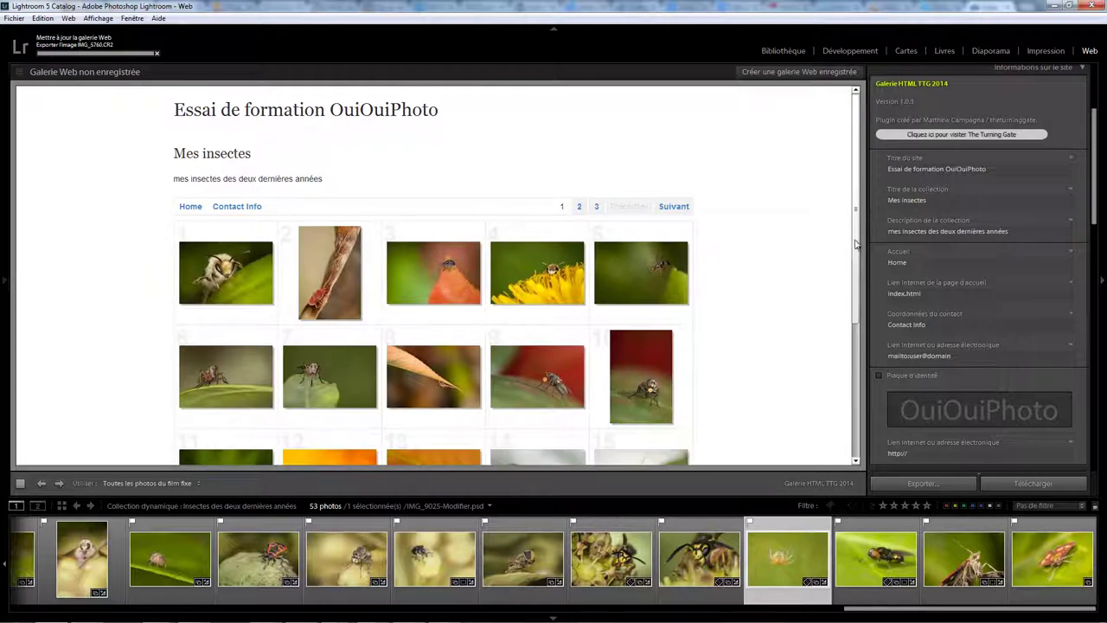
Label the links 'Accueil' and 'Contactez moi' and enter the contact e-mail address after mailto:.
click(912, 262)
text(Accue)
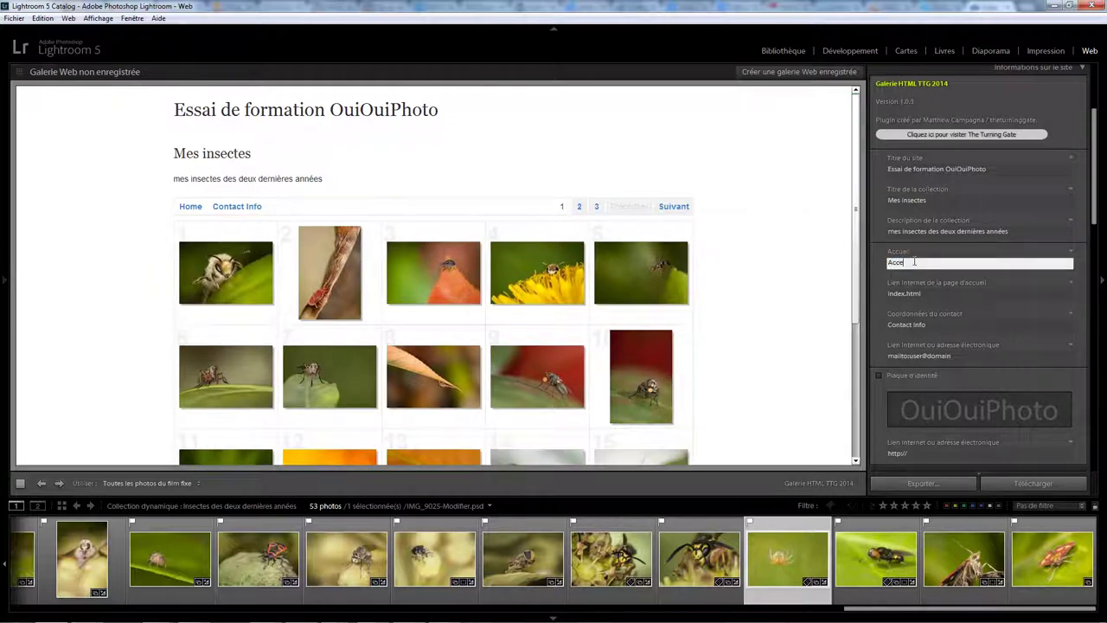
text(il)
click(923, 321)
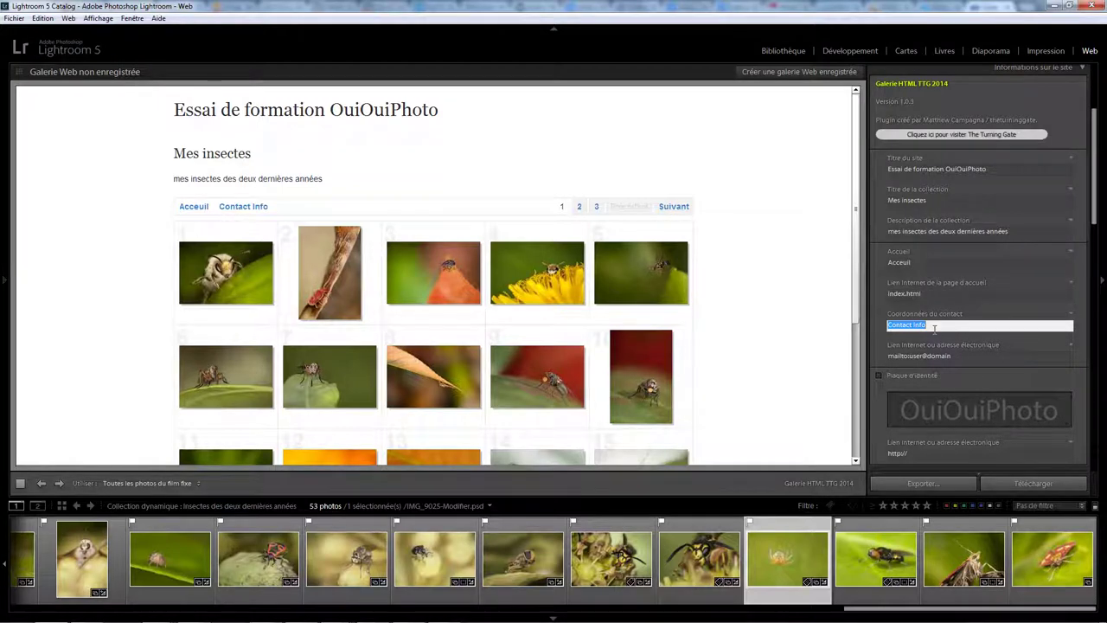
text(Contactez )
text(moi)
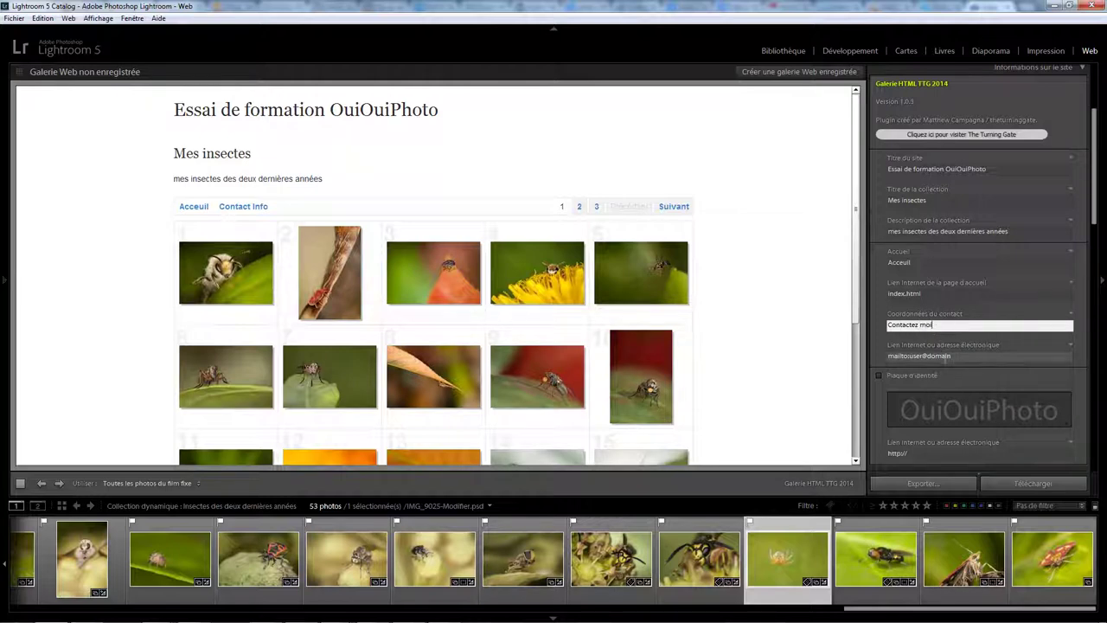
click(944, 355)
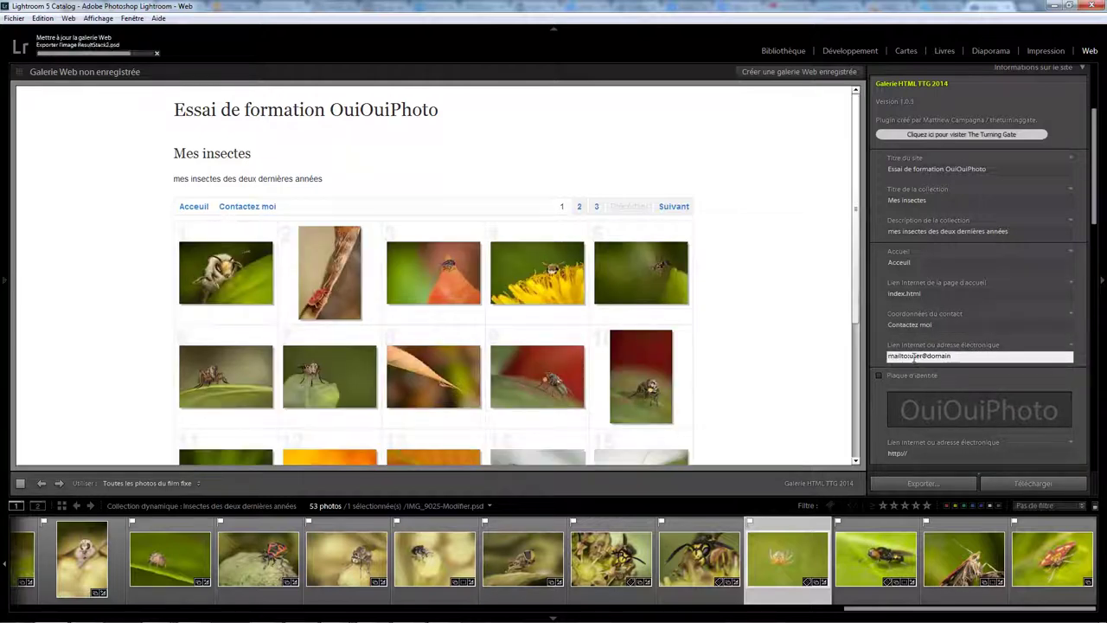
drag(909, 354, 961, 354)
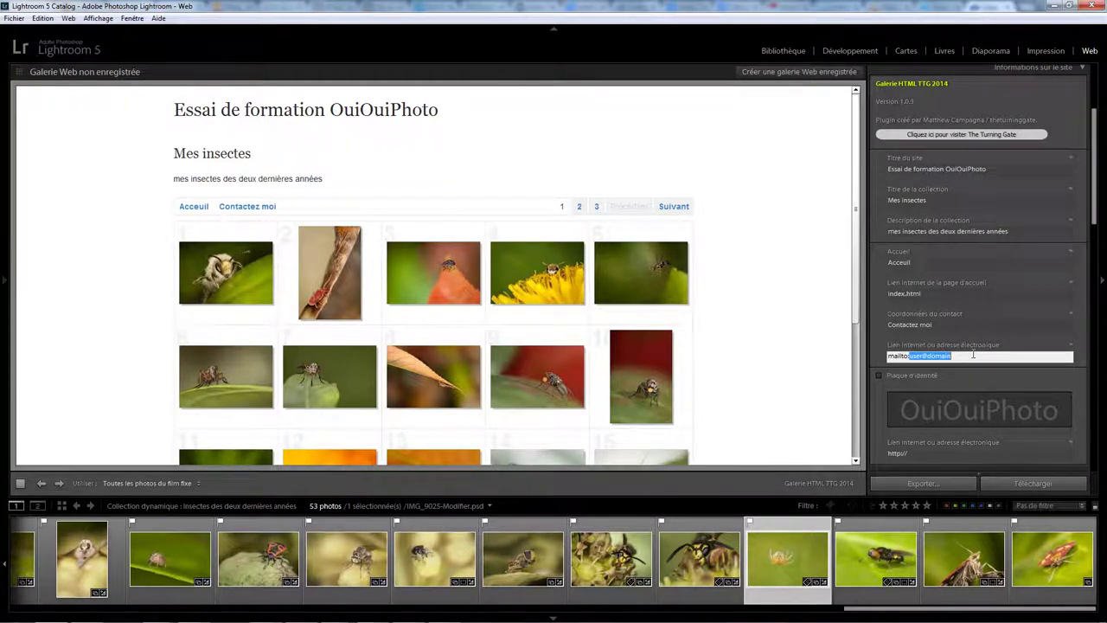
key(Return)
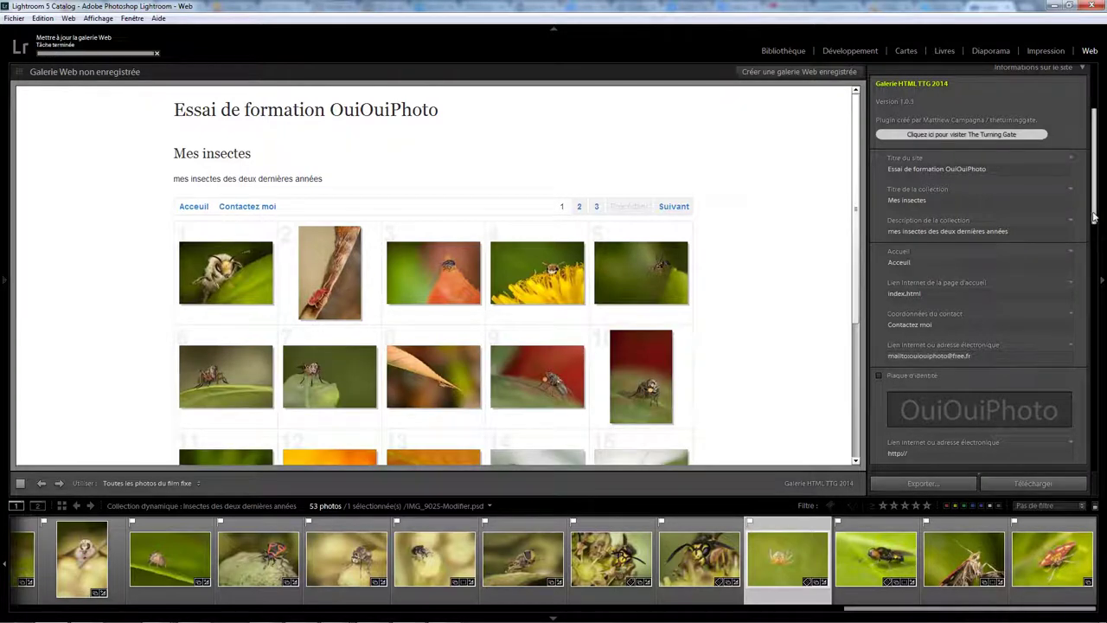
drag(1096, 216, 1084, 247)
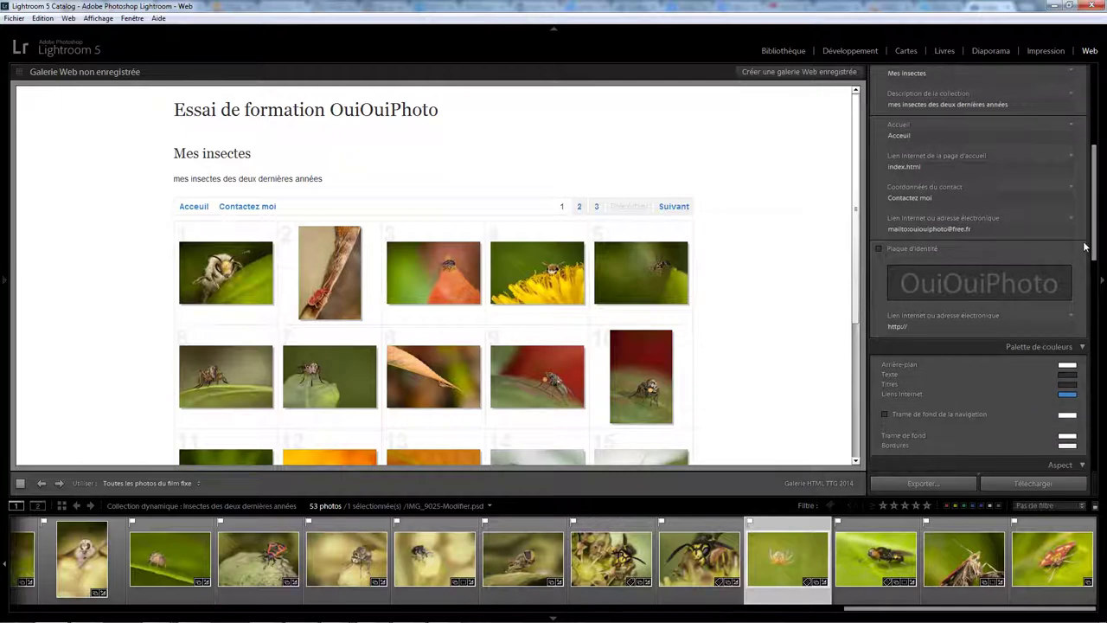
Try the identity plate as site title, turn it off, and make the page background grey.
click(908, 248)
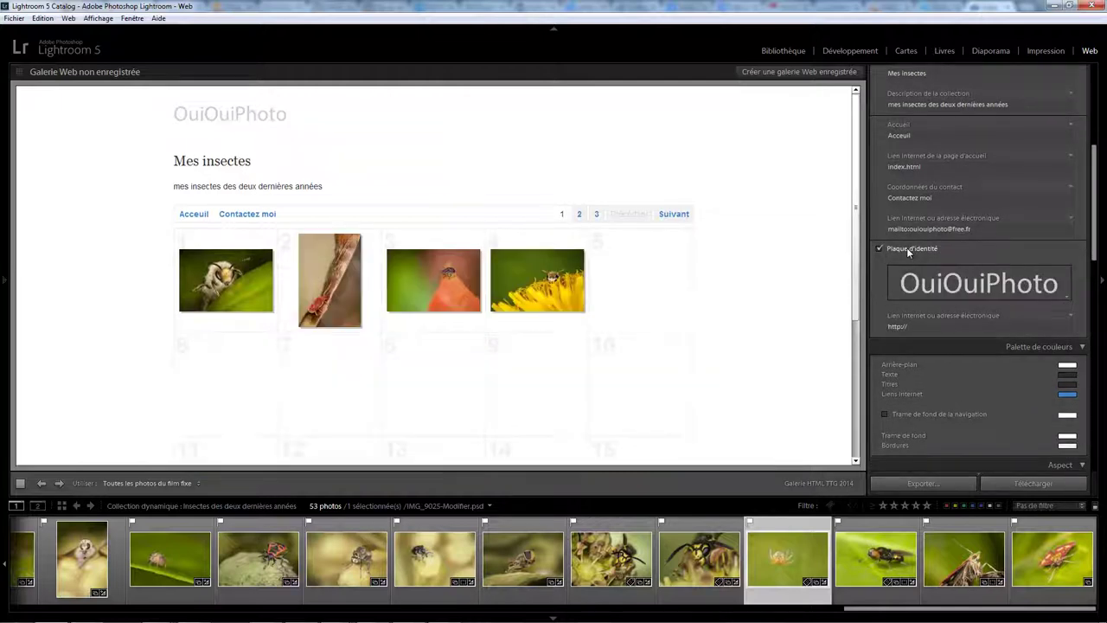
click(908, 248)
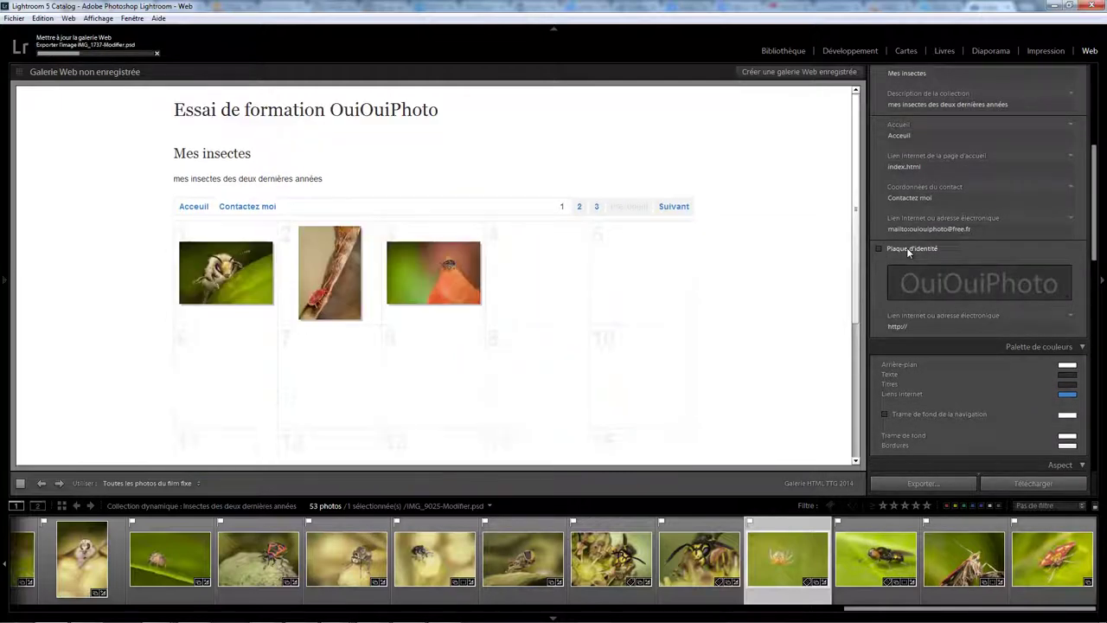
drag(1095, 235, 1095, 264)
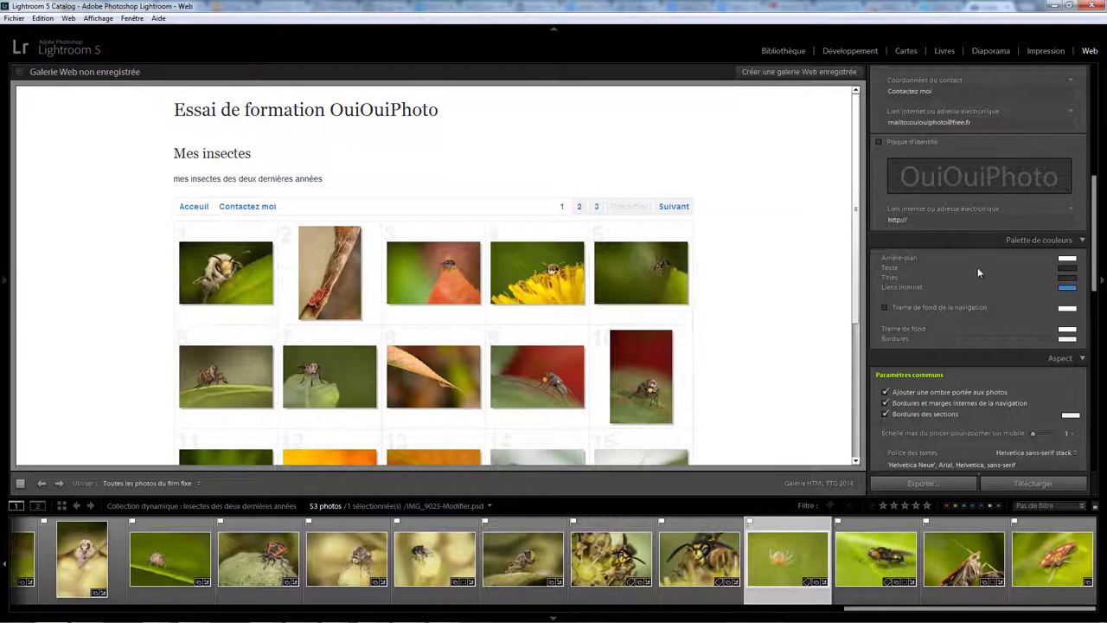
click(1069, 259)
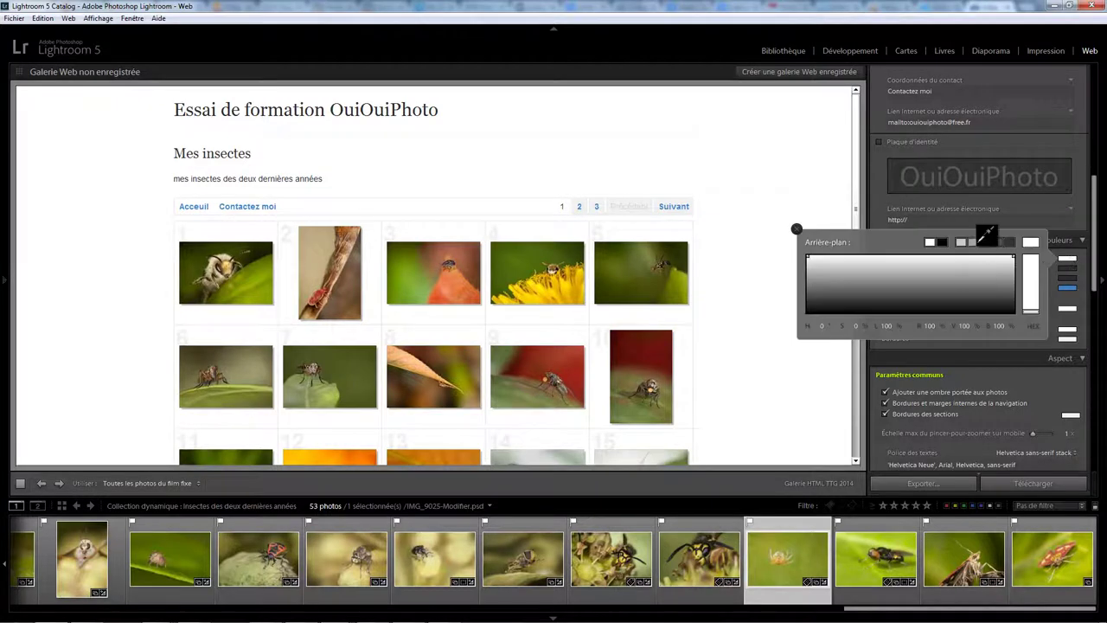
click(973, 242)
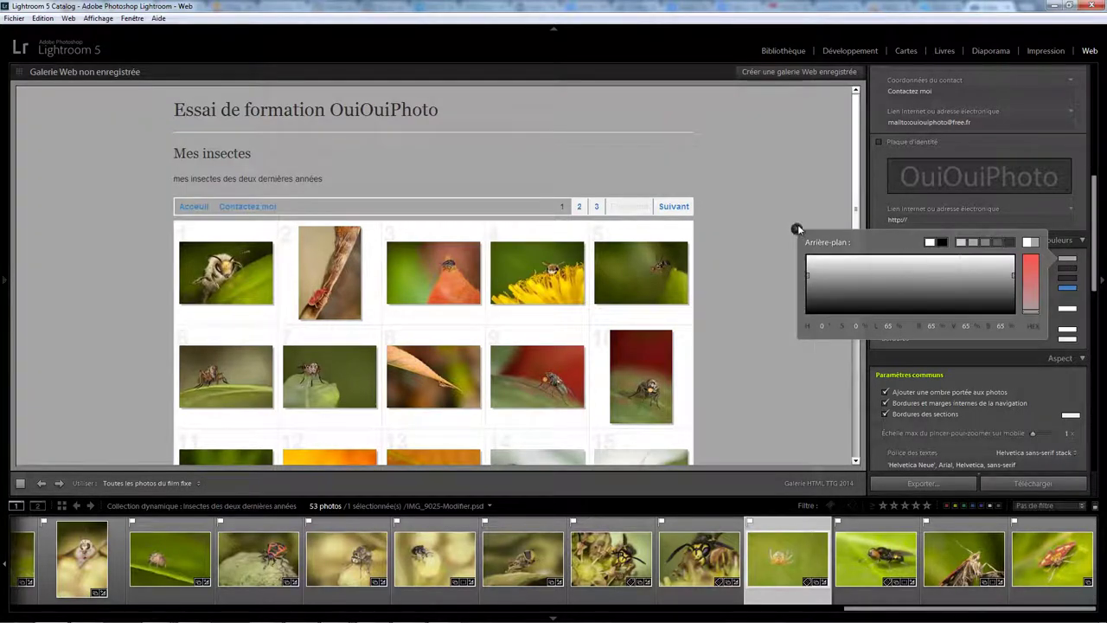
click(800, 230)
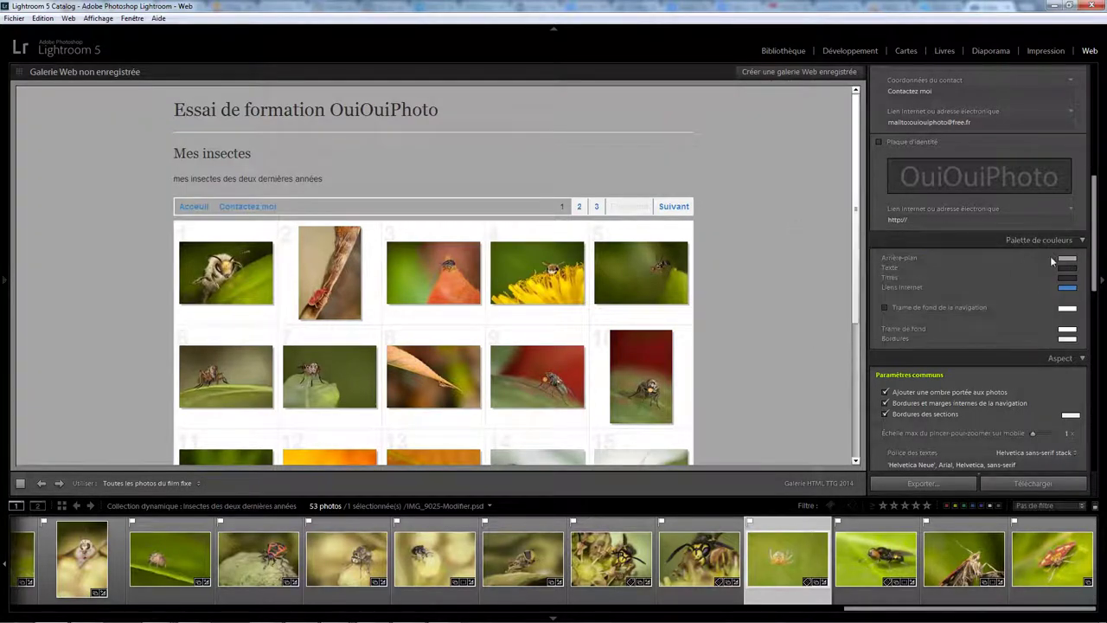
Darken the web link blue slightly and make the grid background light grey.
click(1069, 289)
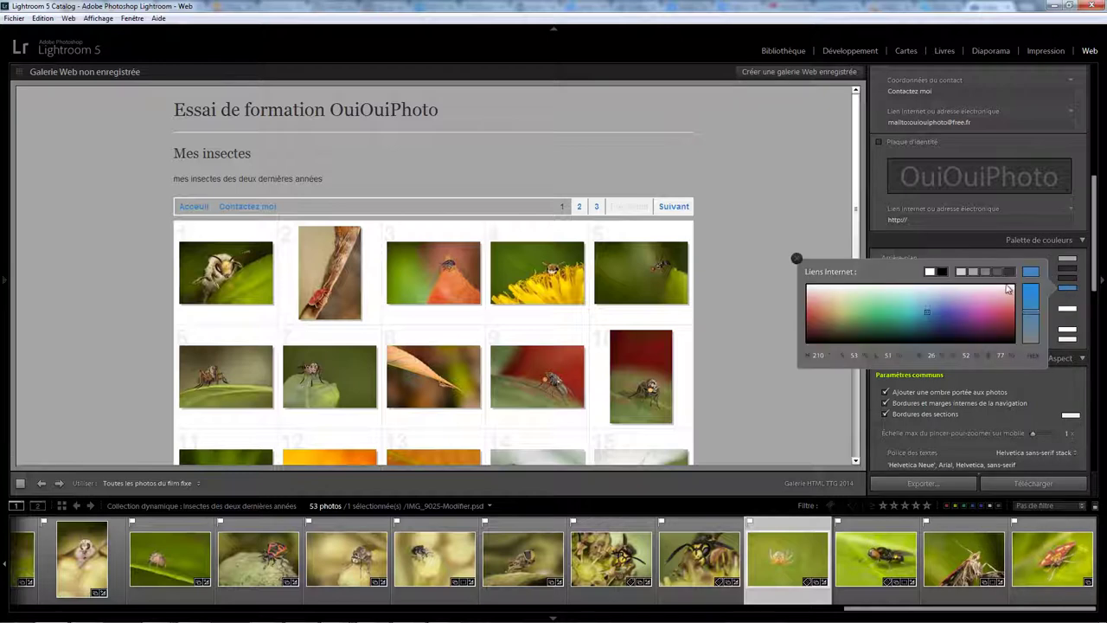
click(925, 317)
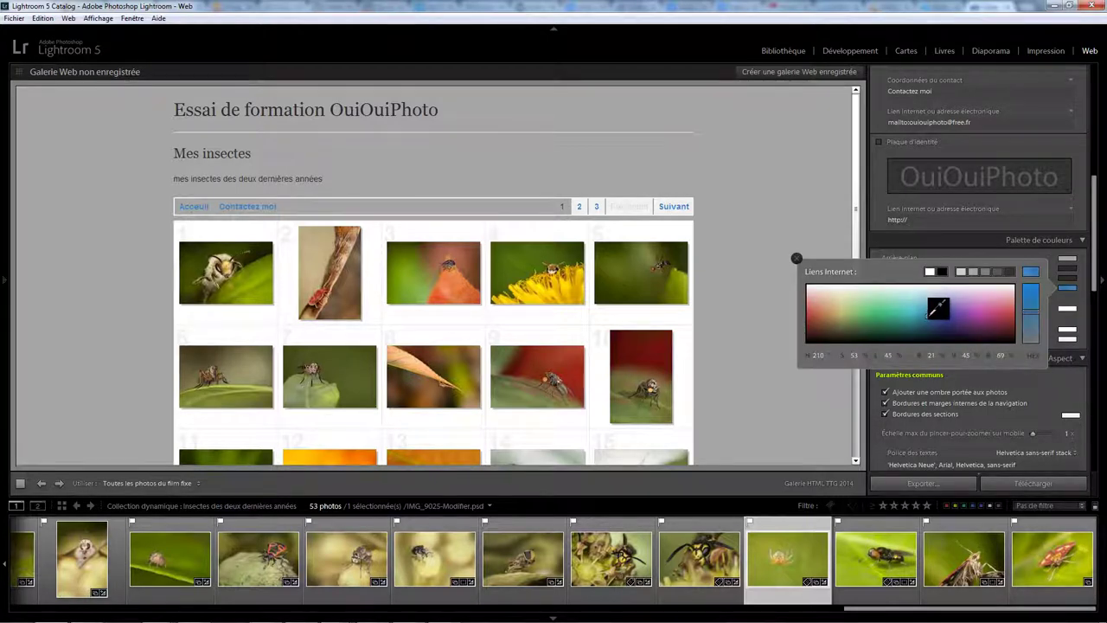
click(928, 316)
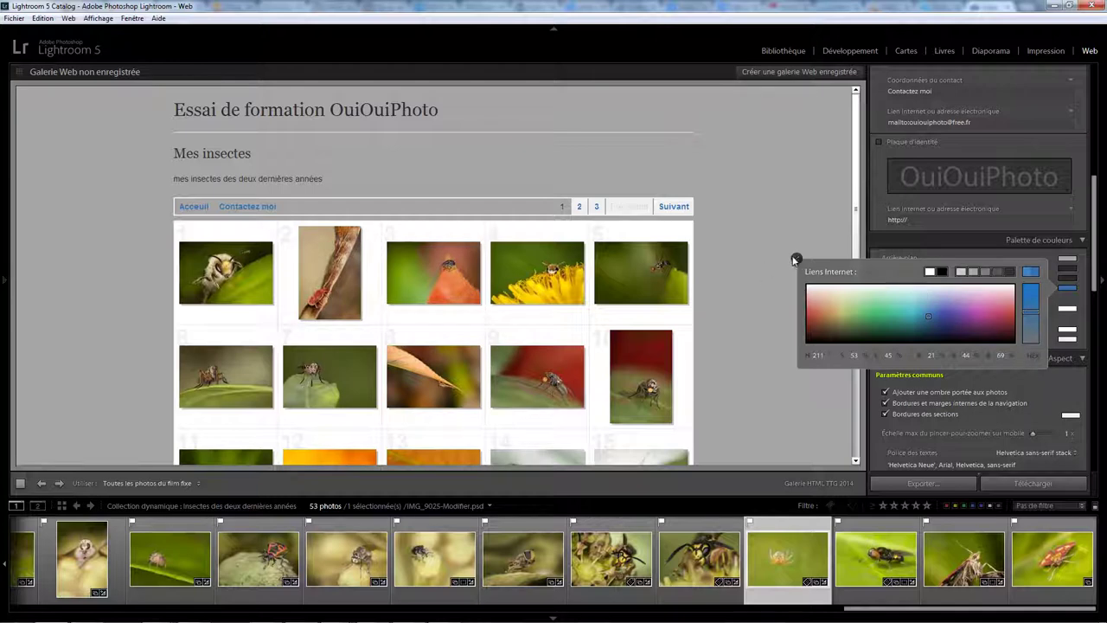
click(797, 258)
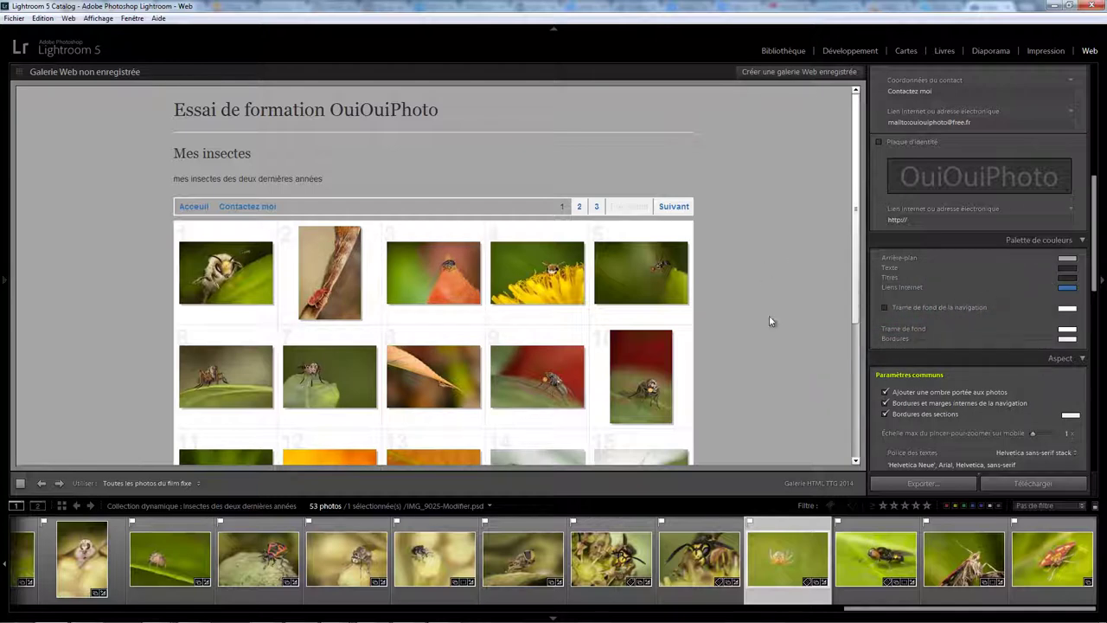
click(1068, 329)
click(961, 313)
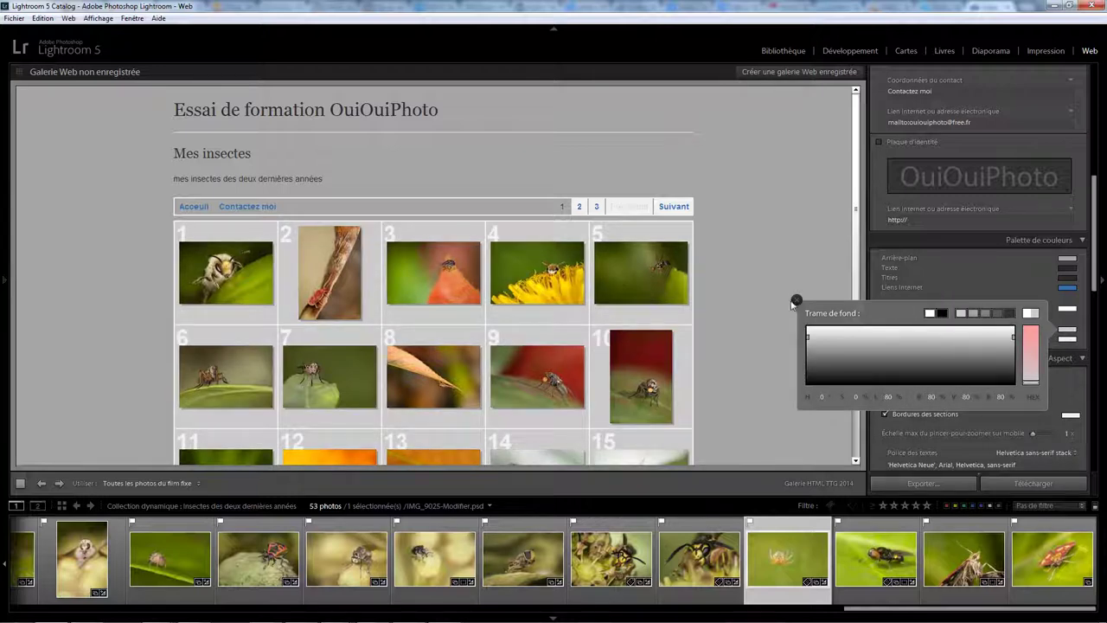
click(796, 300)
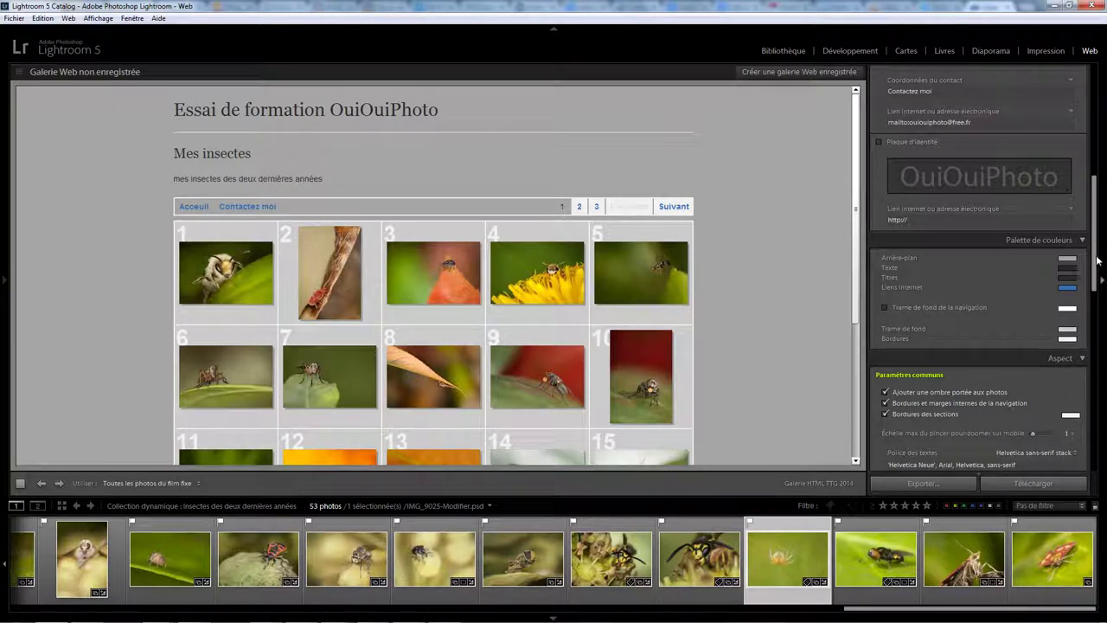
drag(1098, 259, 1100, 327)
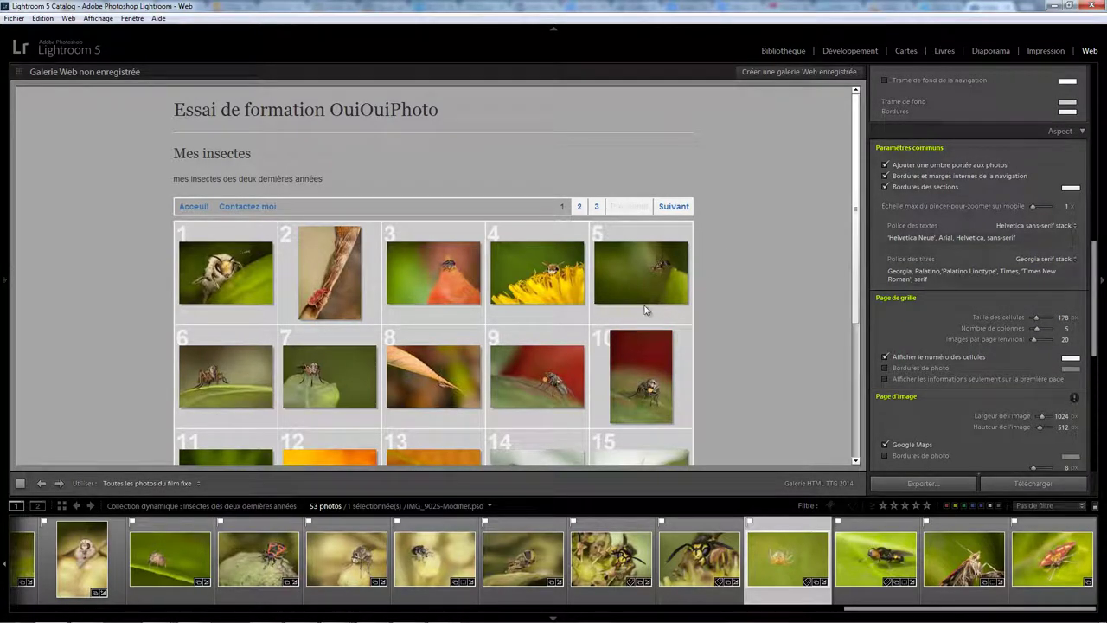
Compare the gallery without drop shadows and section borders, then keep both on.
click(886, 165)
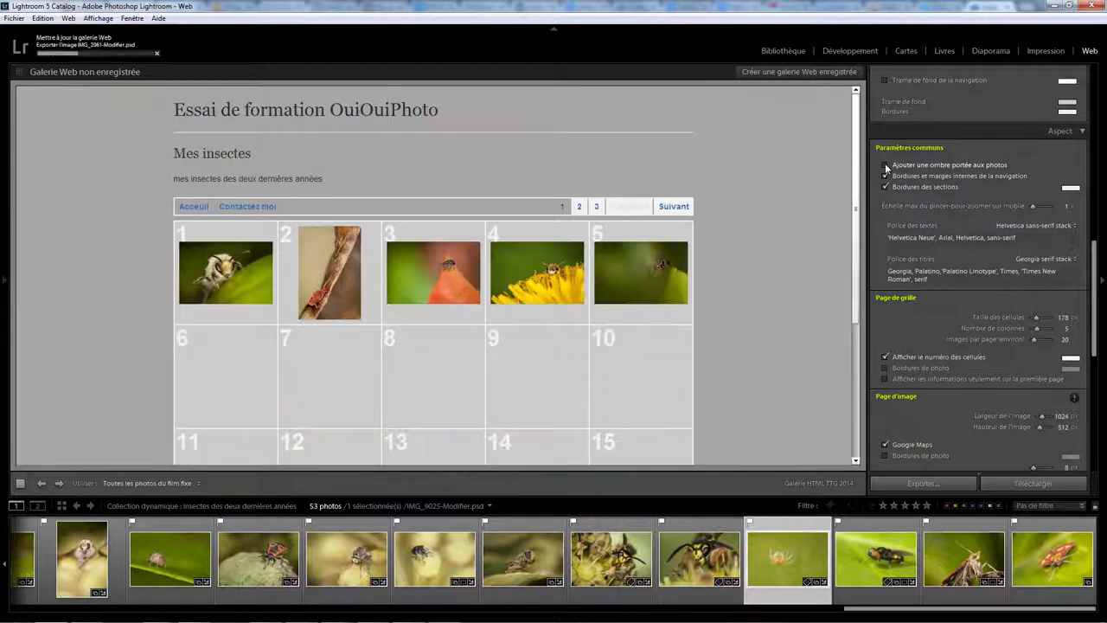
click(886, 165)
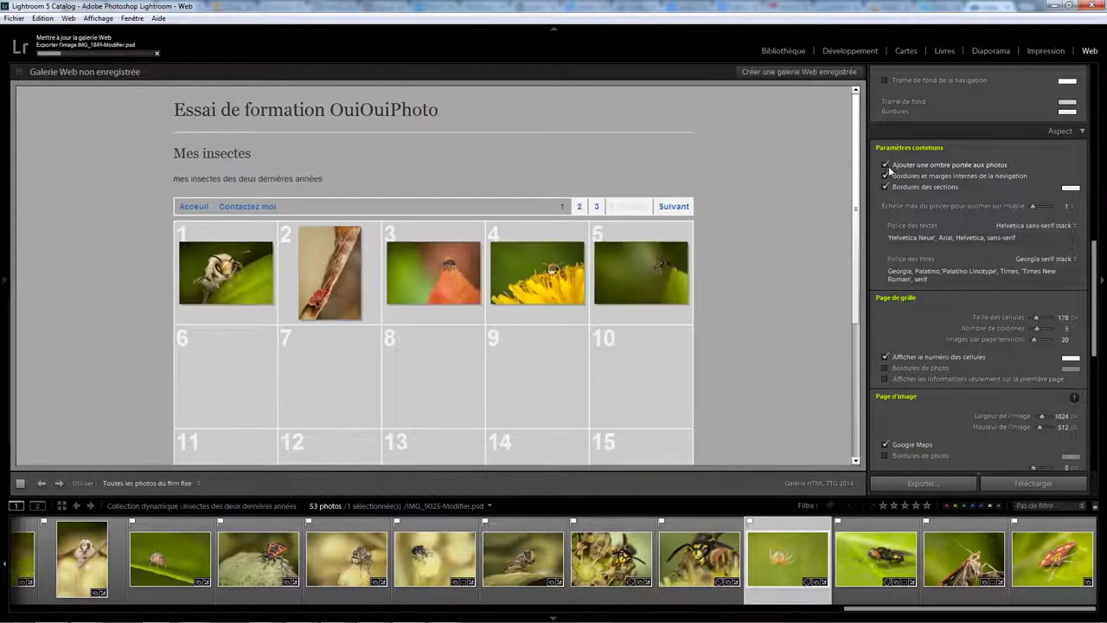
click(886, 187)
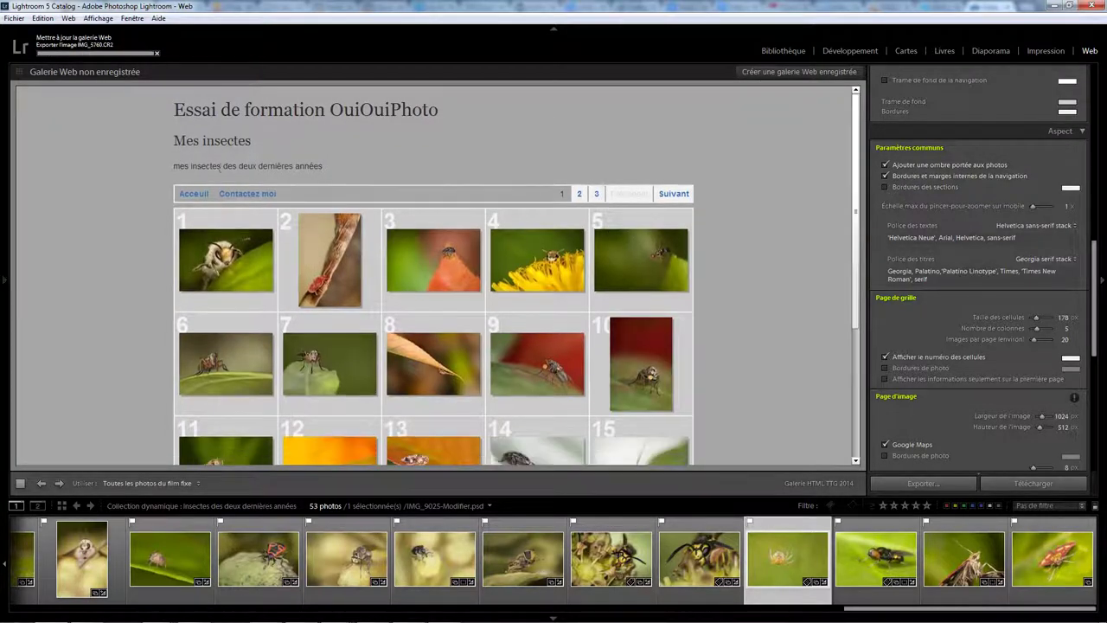
click(907, 185)
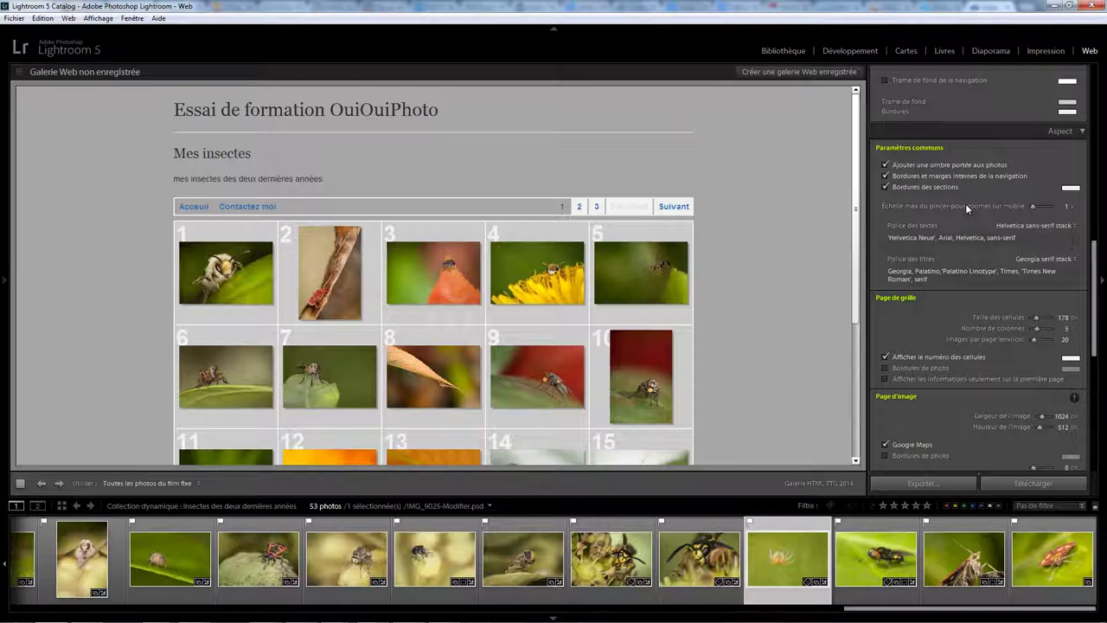
Set both body text and title fonts to Lucida sans-serif stack.
click(1033, 225)
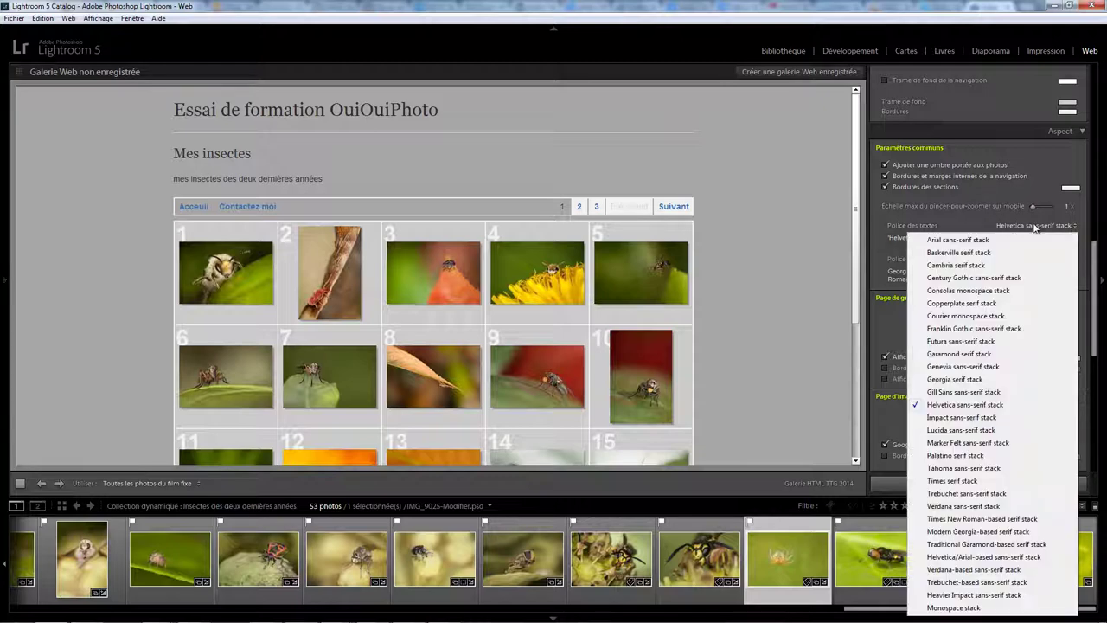
click(975, 428)
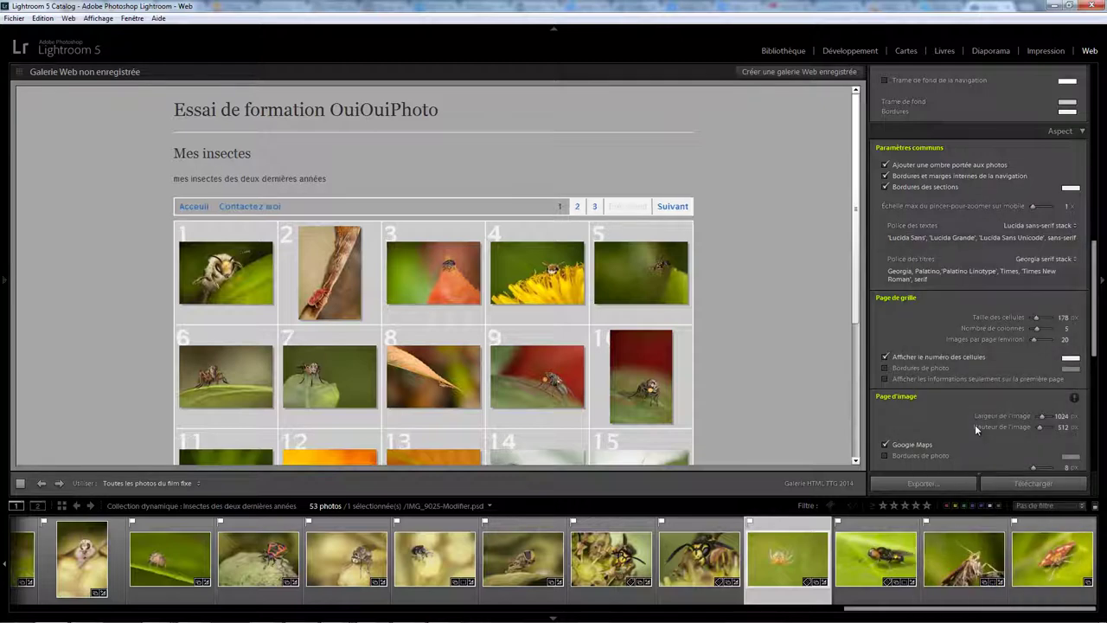
click(1038, 259)
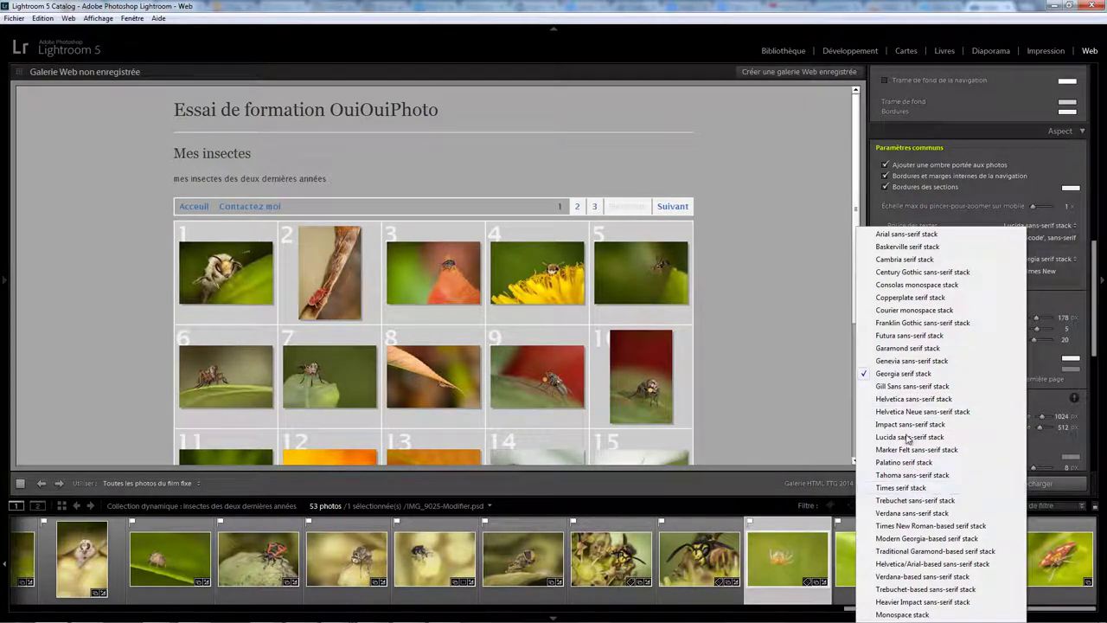
click(908, 436)
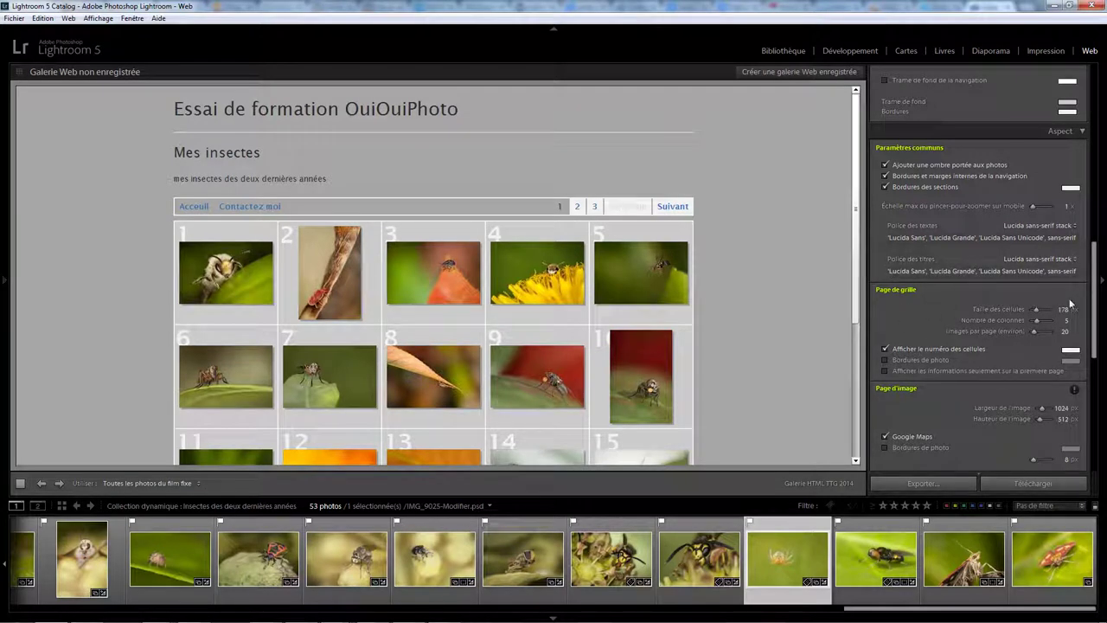
Preview the bee photo's large image page, then return to the index grid.
drag(1094, 285, 1094, 325)
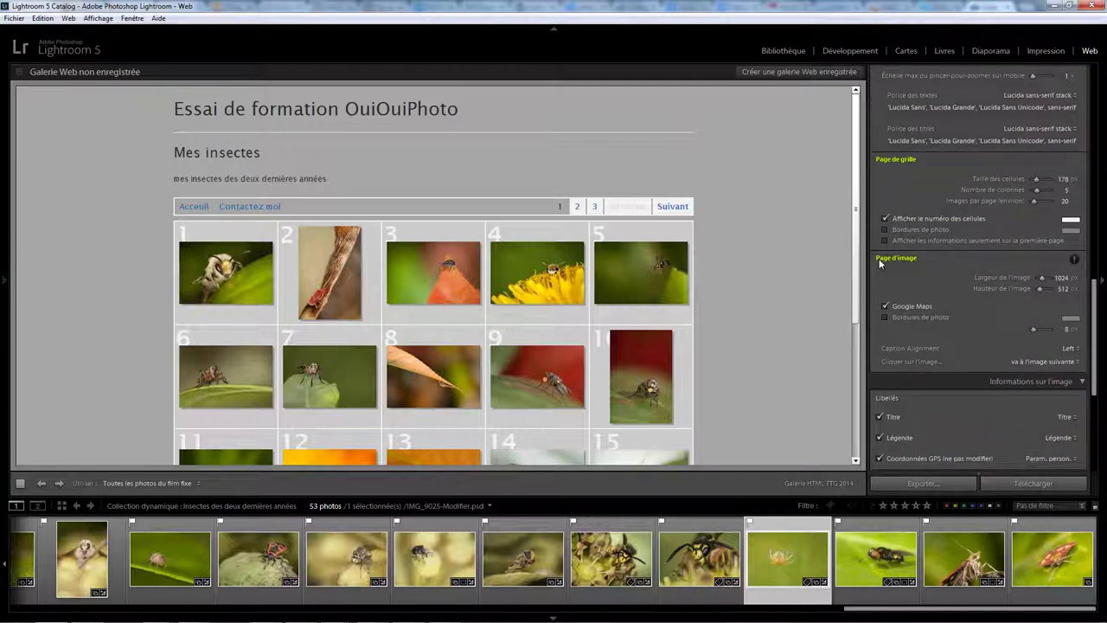
click(225, 279)
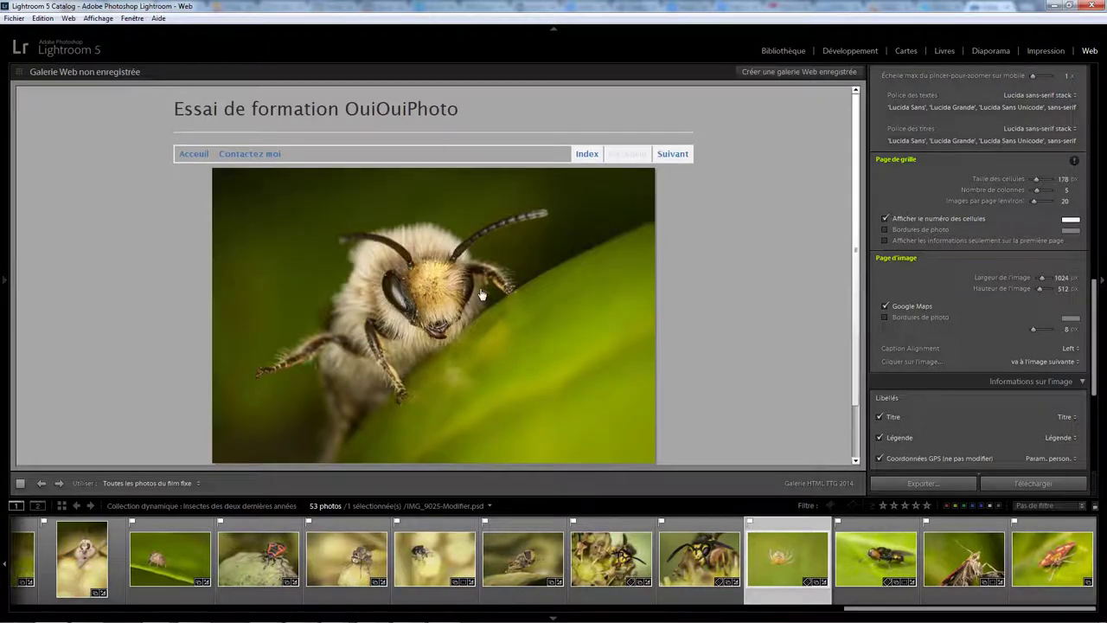
click(196, 154)
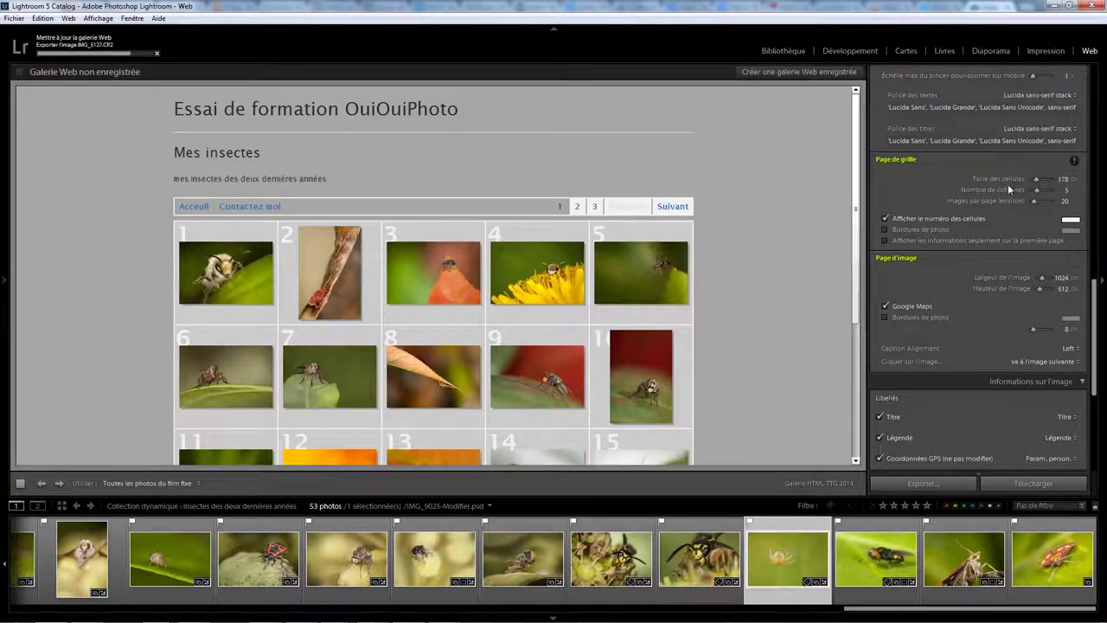
Set grid cell size to 200 px and images per page to 15.
click(1061, 179)
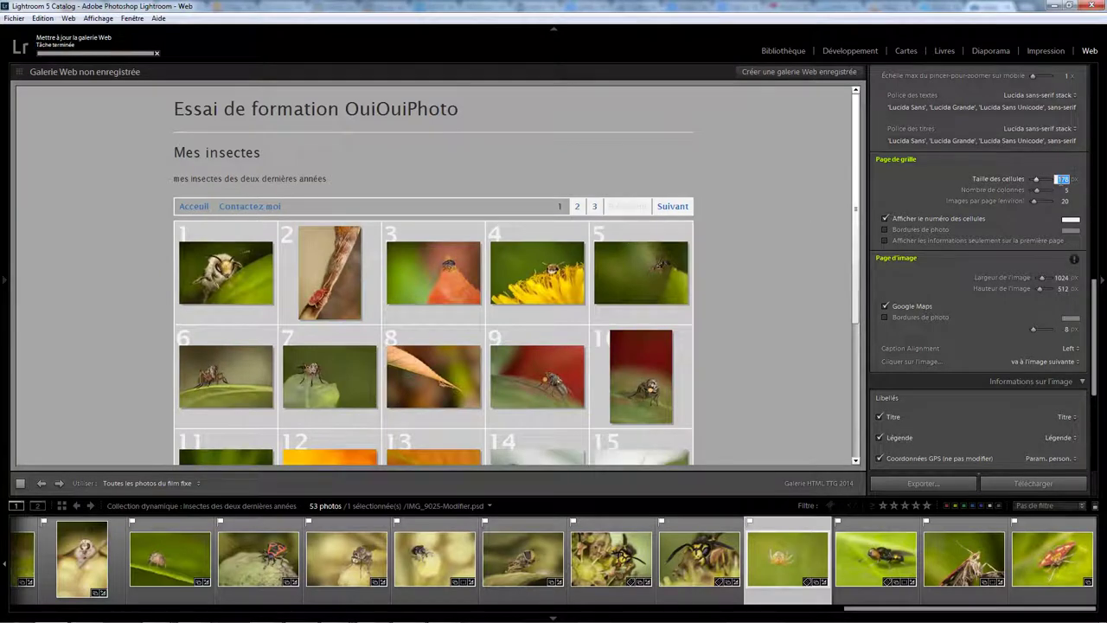
text(200)
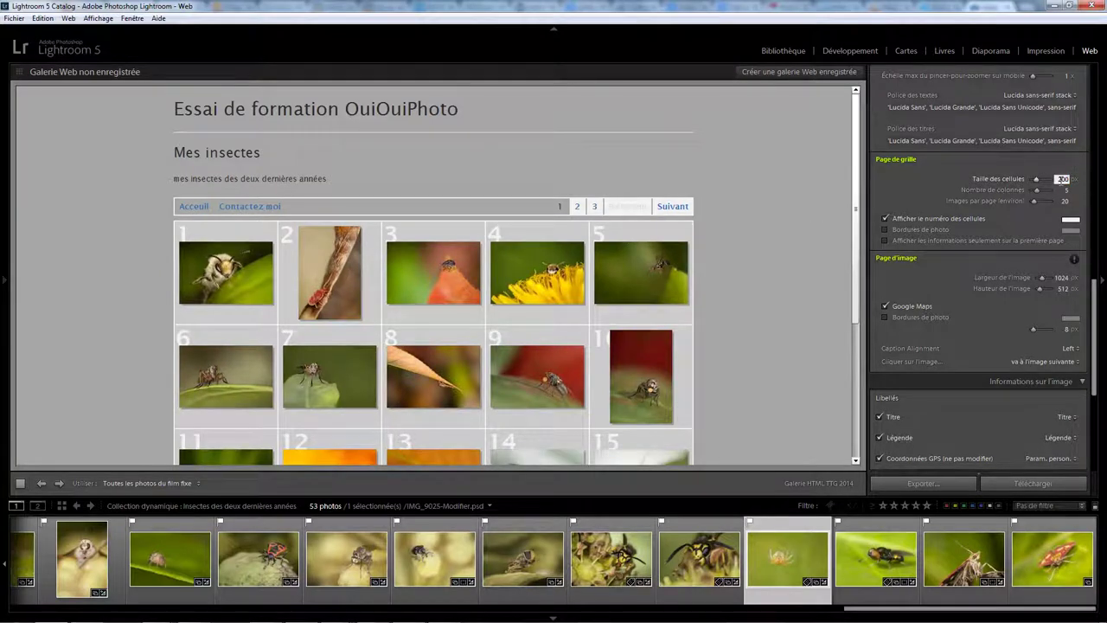
key(Return)
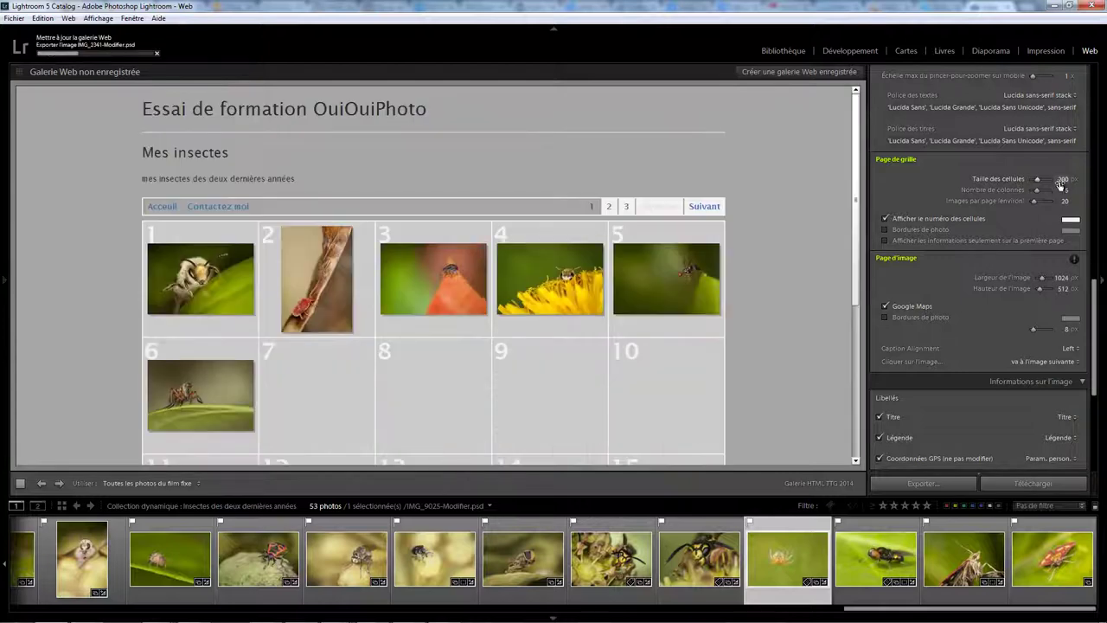
click(1064, 201)
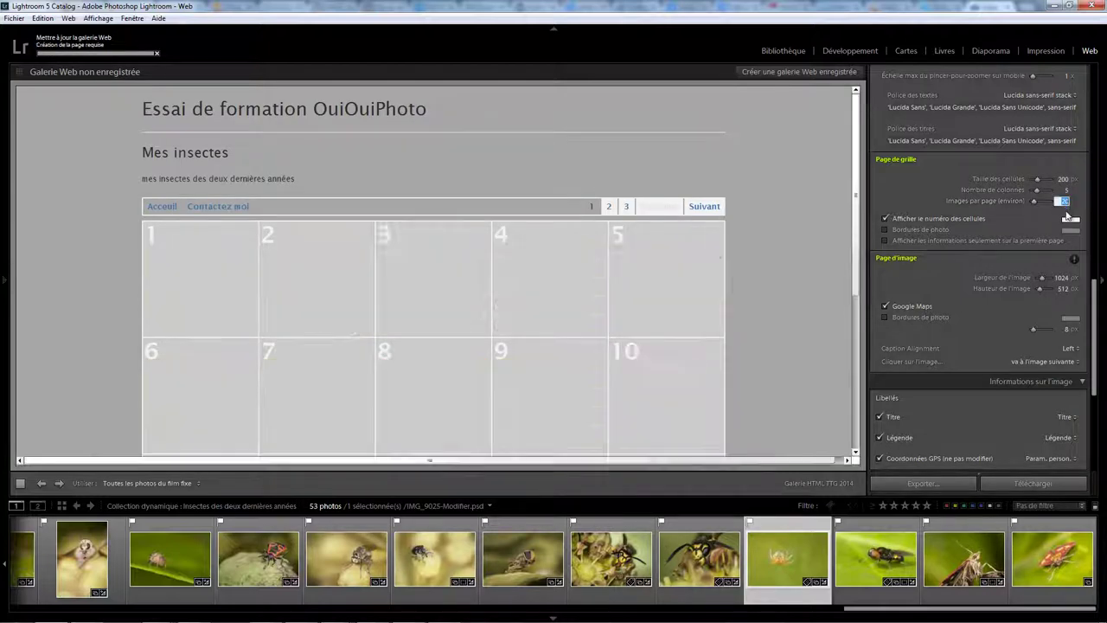
text(15)
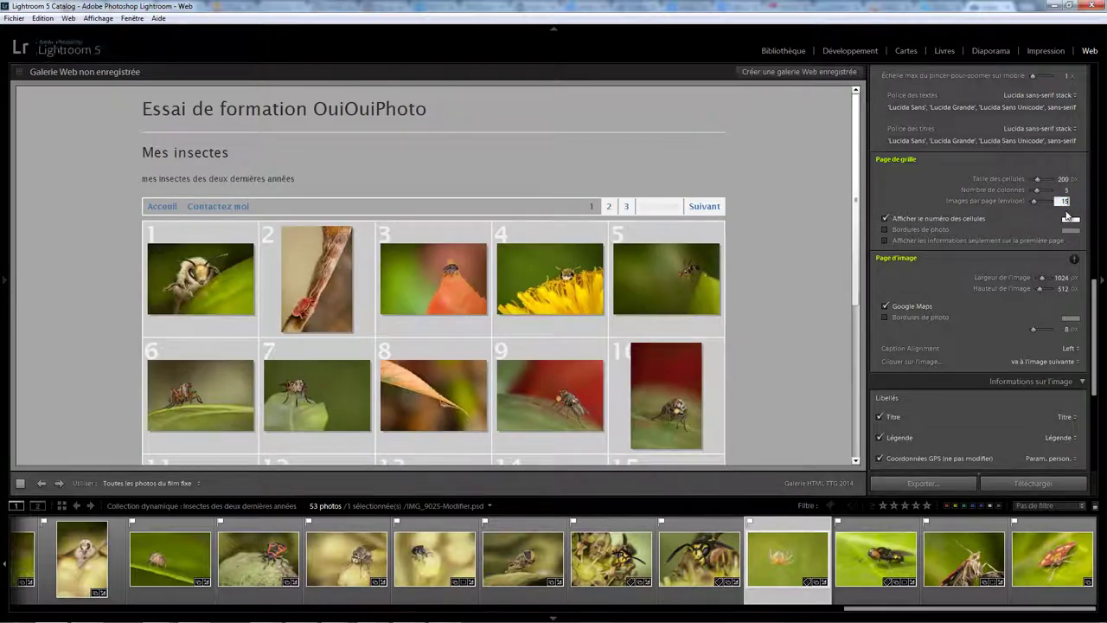
key(Return)
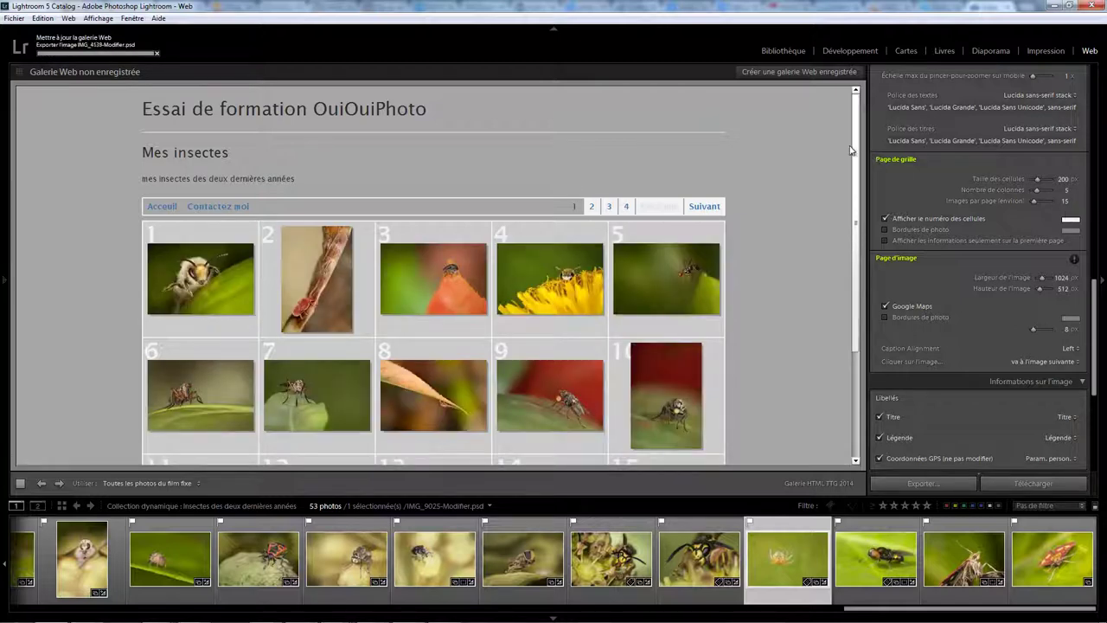
mouse_move(852, 151)
mouse_down()
mouse_move(862, 242)
mouse_move(861, 163)
mouse_up()
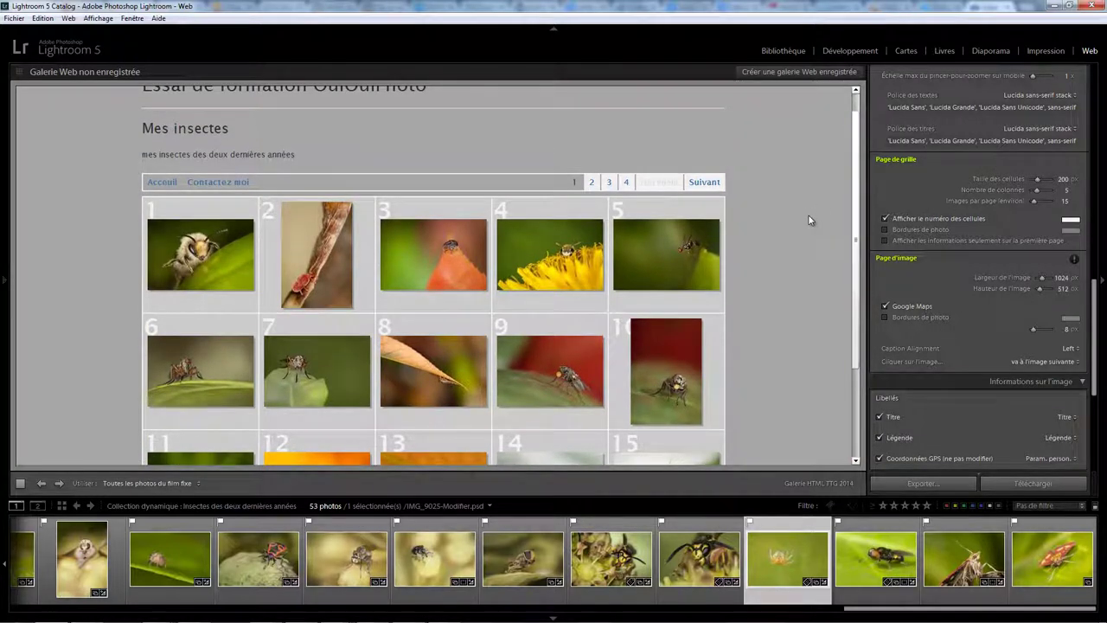
Try thumbnail photo borders, remove them, and browse index pages 2 and 1.
click(899, 231)
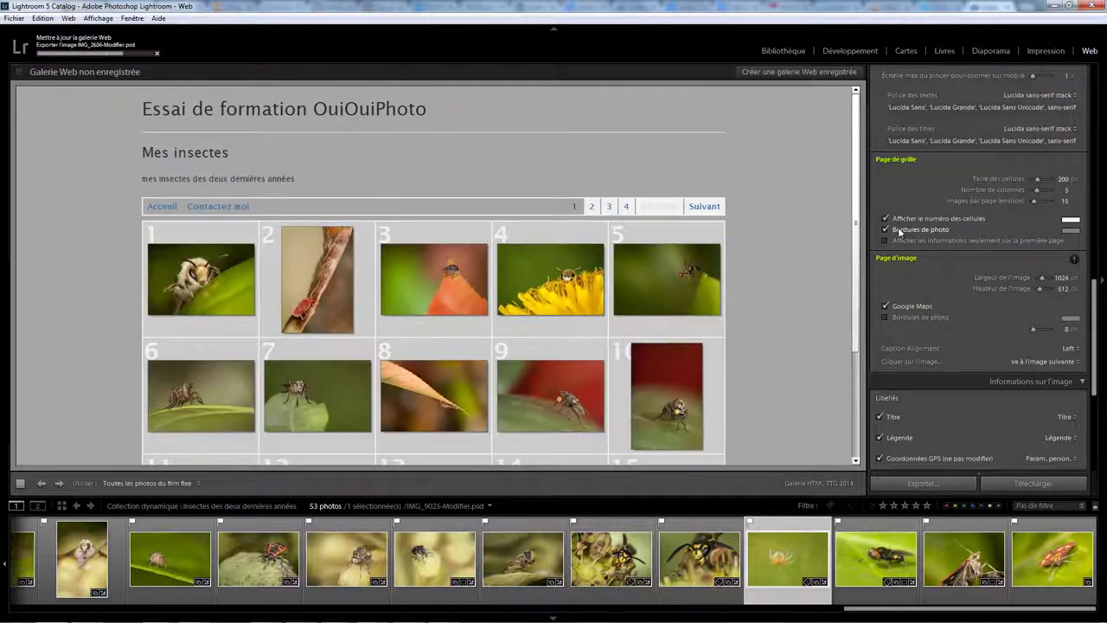
click(900, 231)
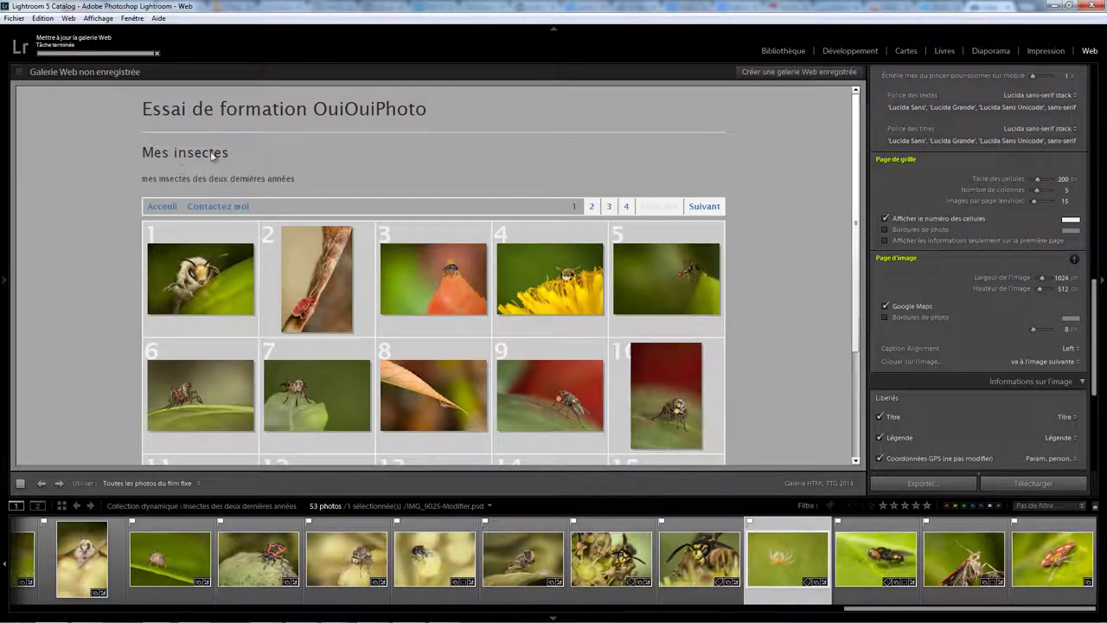
click(595, 207)
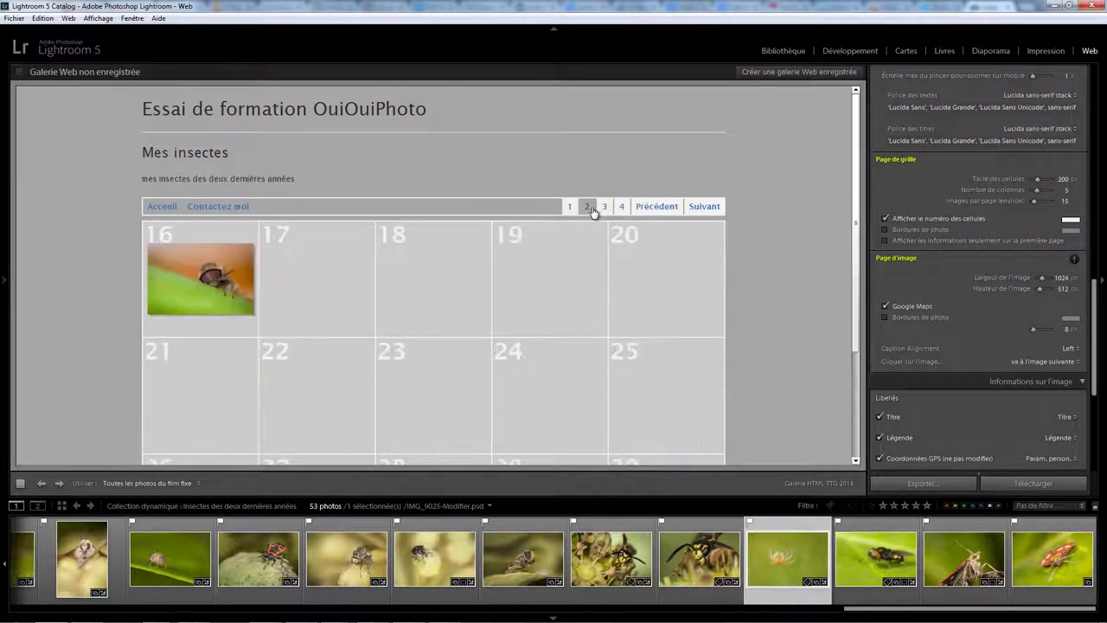
click(572, 207)
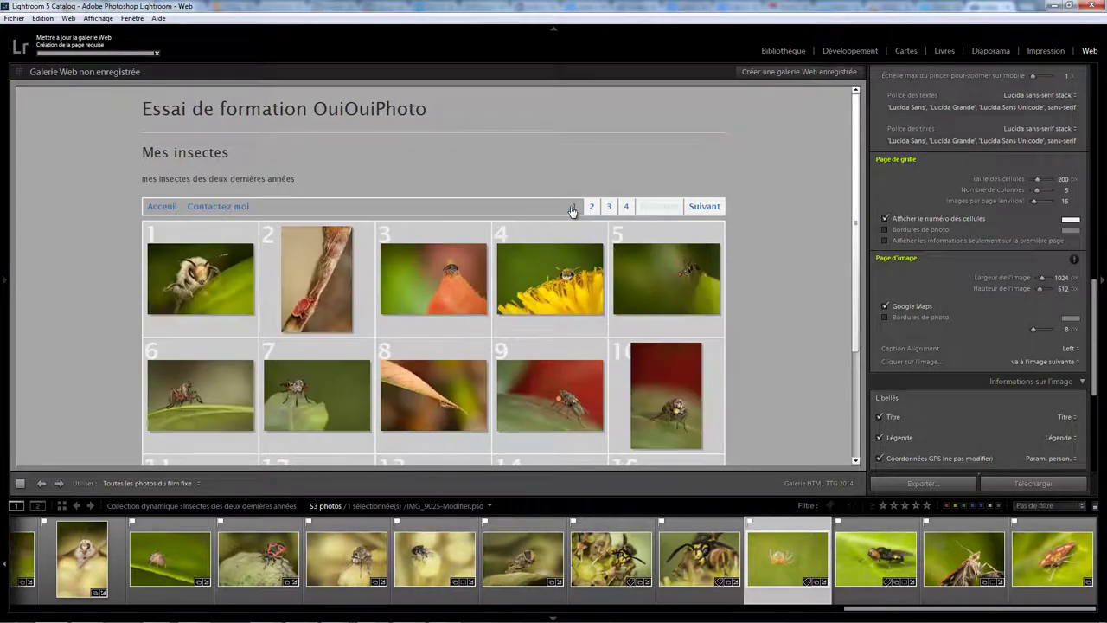
Test first-page-only header text, restore it on every page, and open the bee photo's page.
click(897, 242)
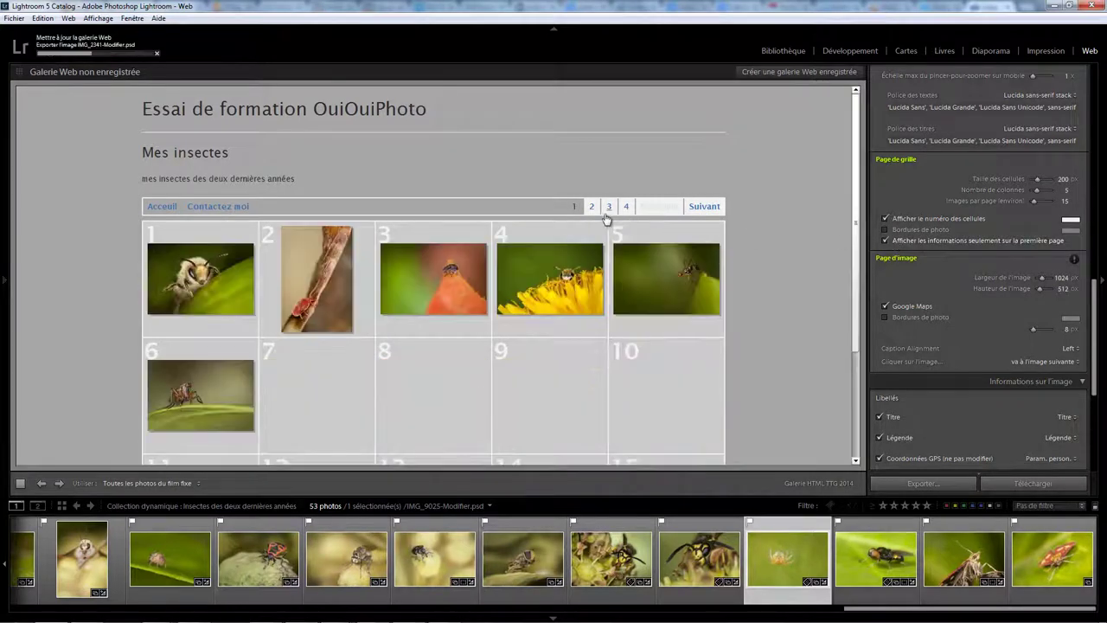
click(594, 207)
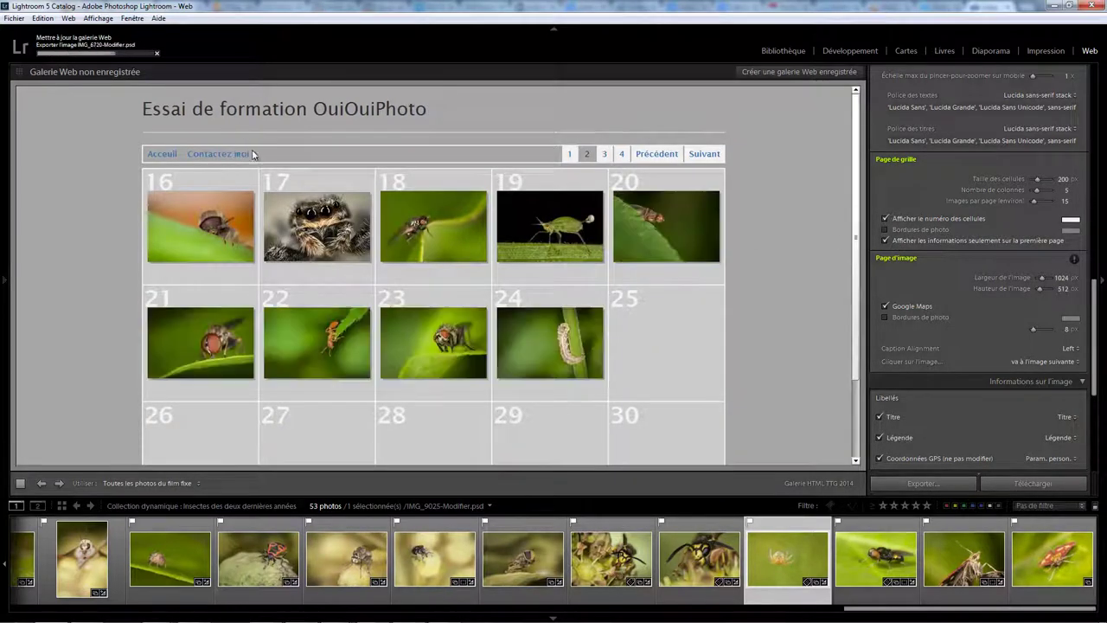
click(885, 241)
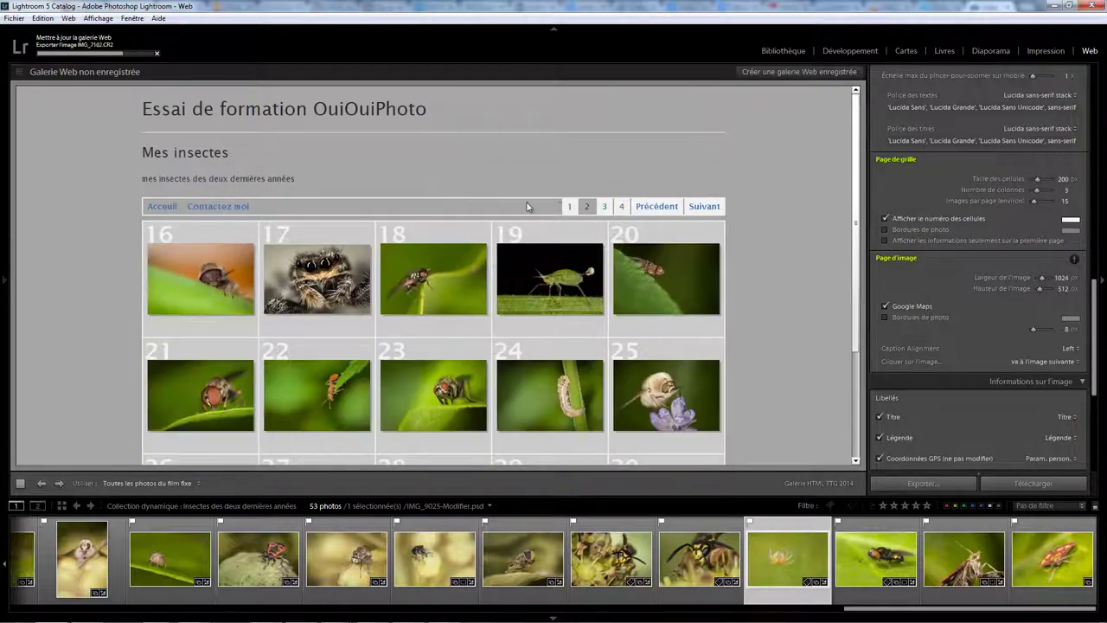
click(572, 206)
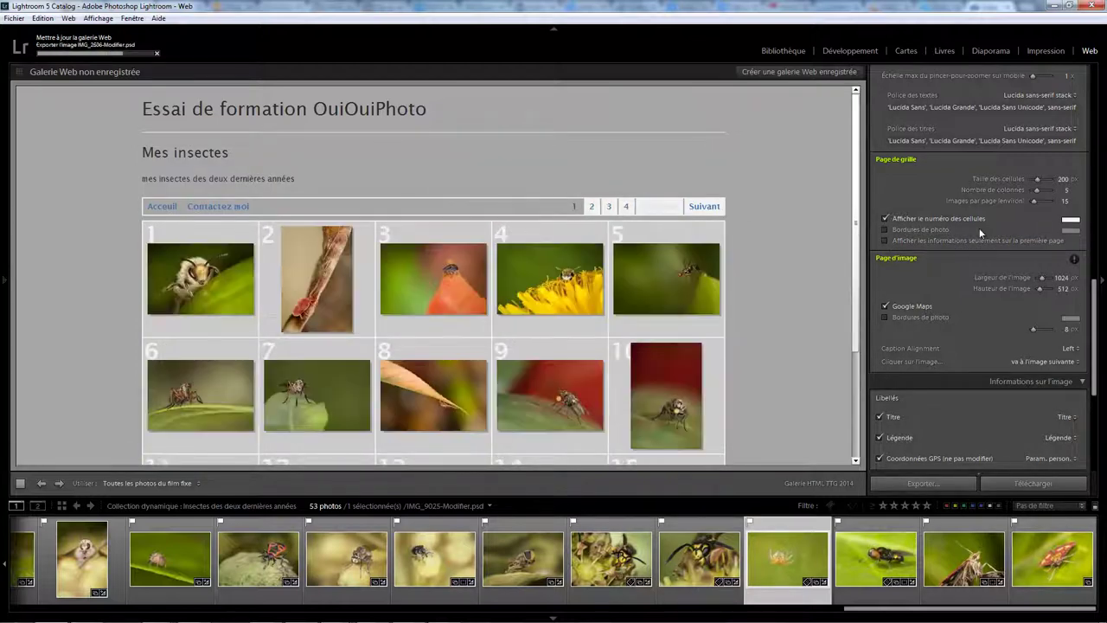
click(231, 293)
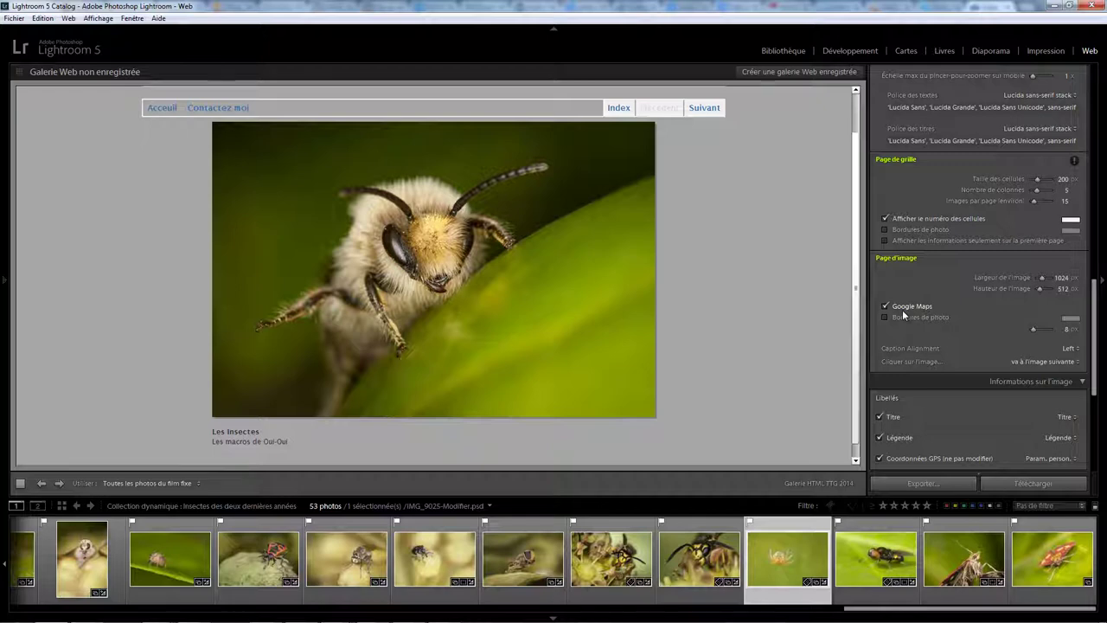
Turn off Google Maps and try a border on the large photo, then remove it.
click(902, 310)
click(900, 316)
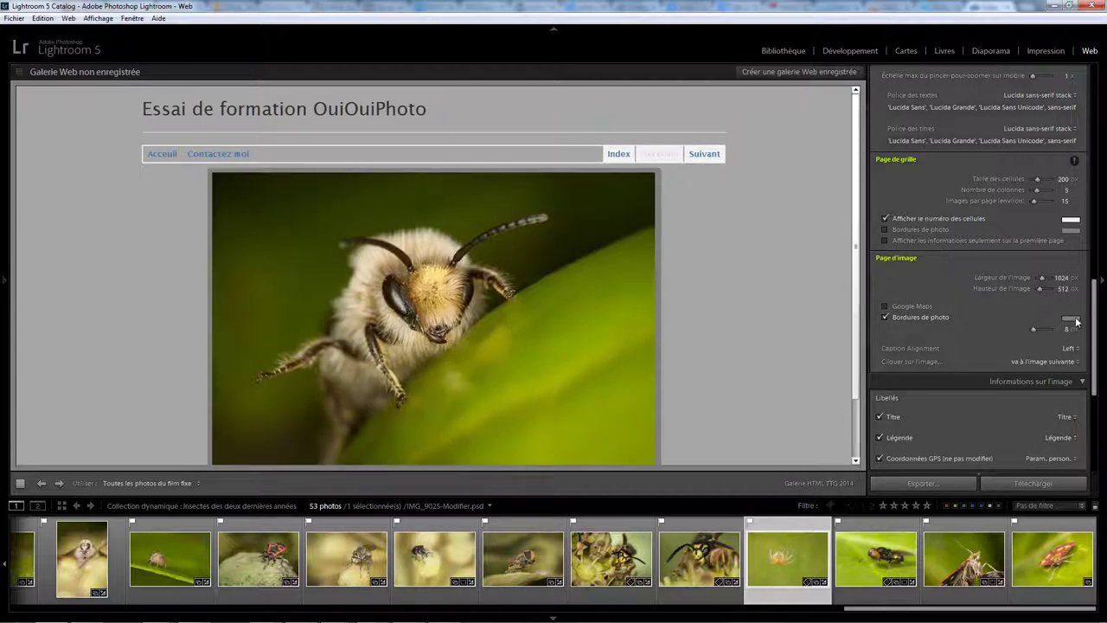
click(900, 317)
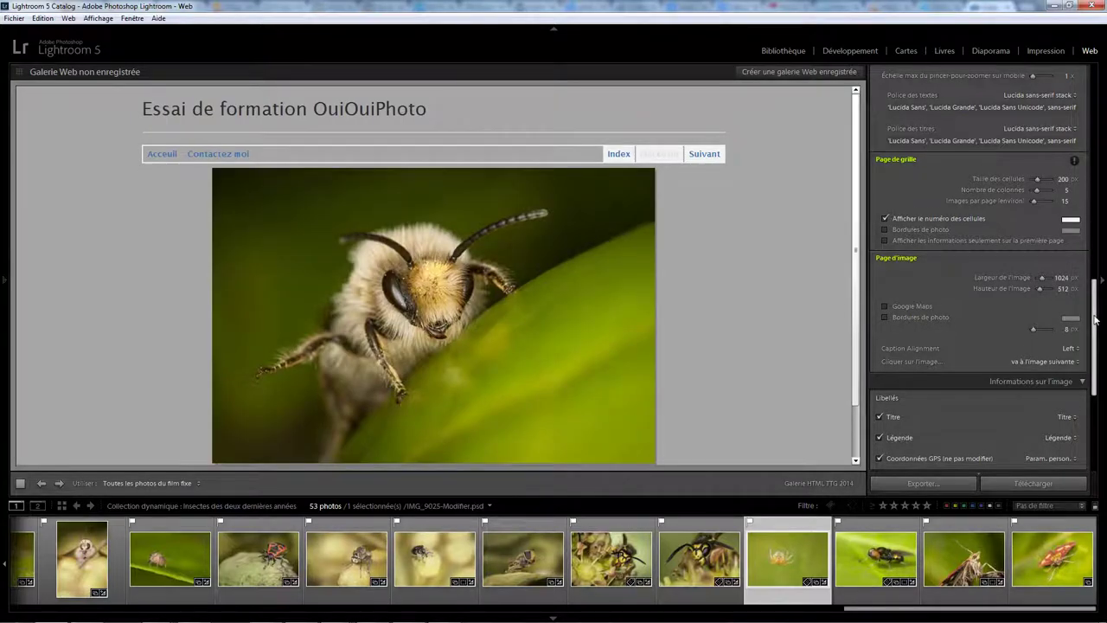
scroll(1096, 320, down, 1)
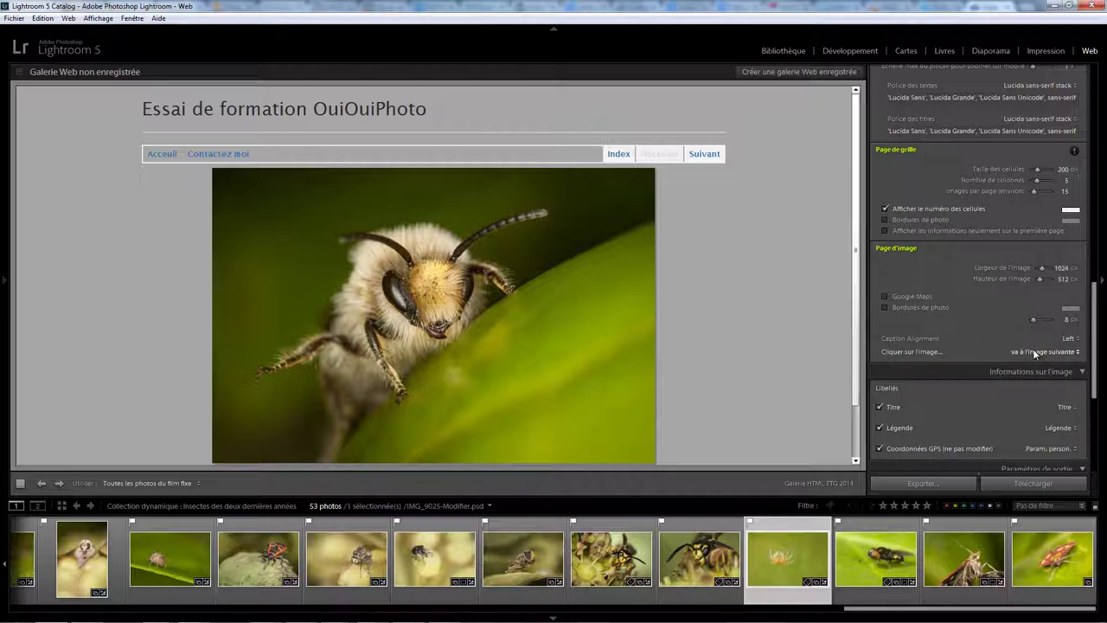
Advance the preview through the next three photo pages.
click(593, 314)
click(506, 277)
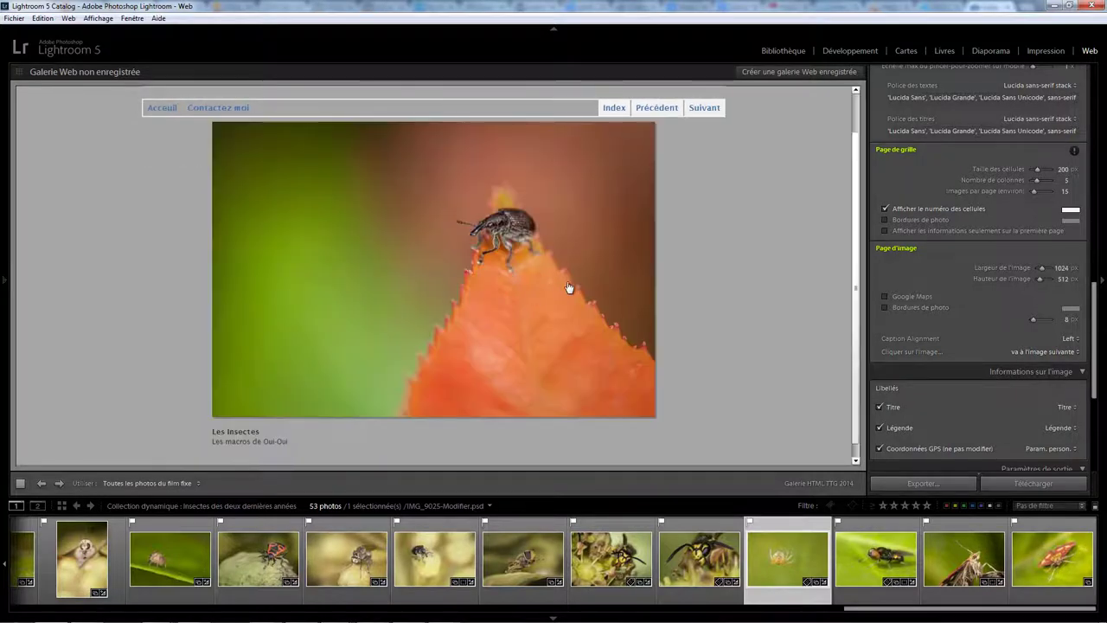
click(571, 286)
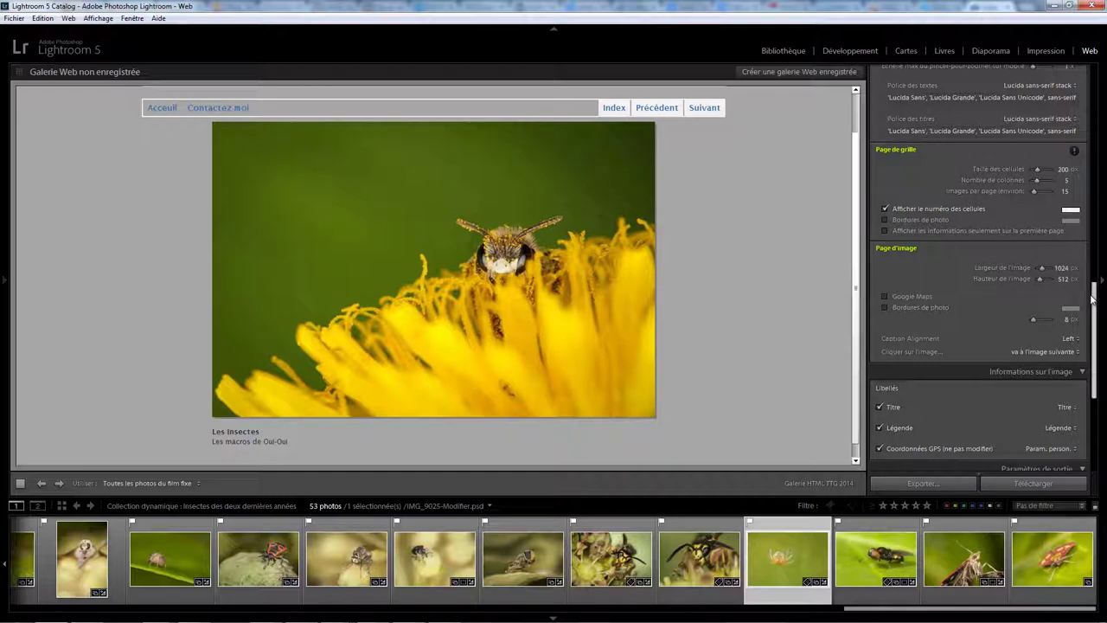
drag(1092, 299, 1094, 322)
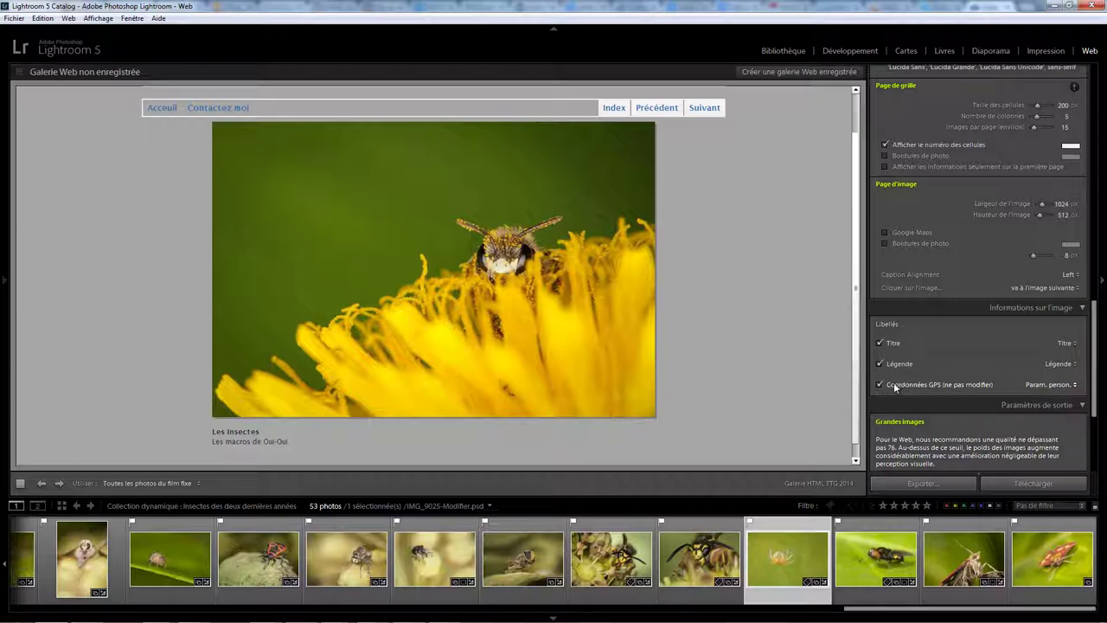
Uncheck the GPS, caption and title labels, then reopen the bee photo's image page.
click(882, 384)
click(881, 363)
click(879, 344)
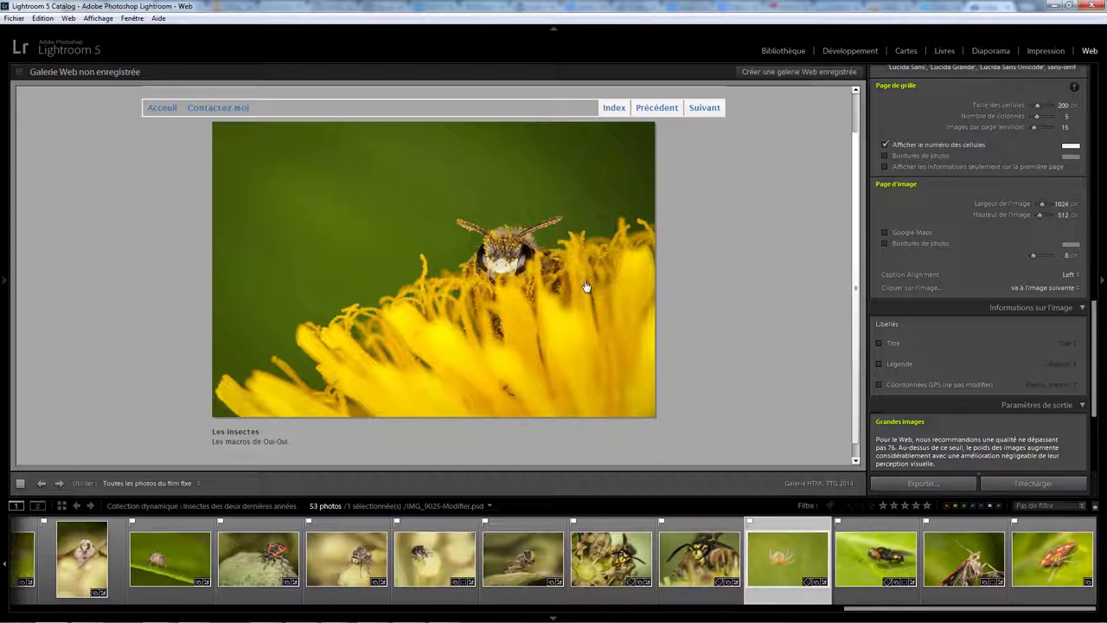
click(161, 108)
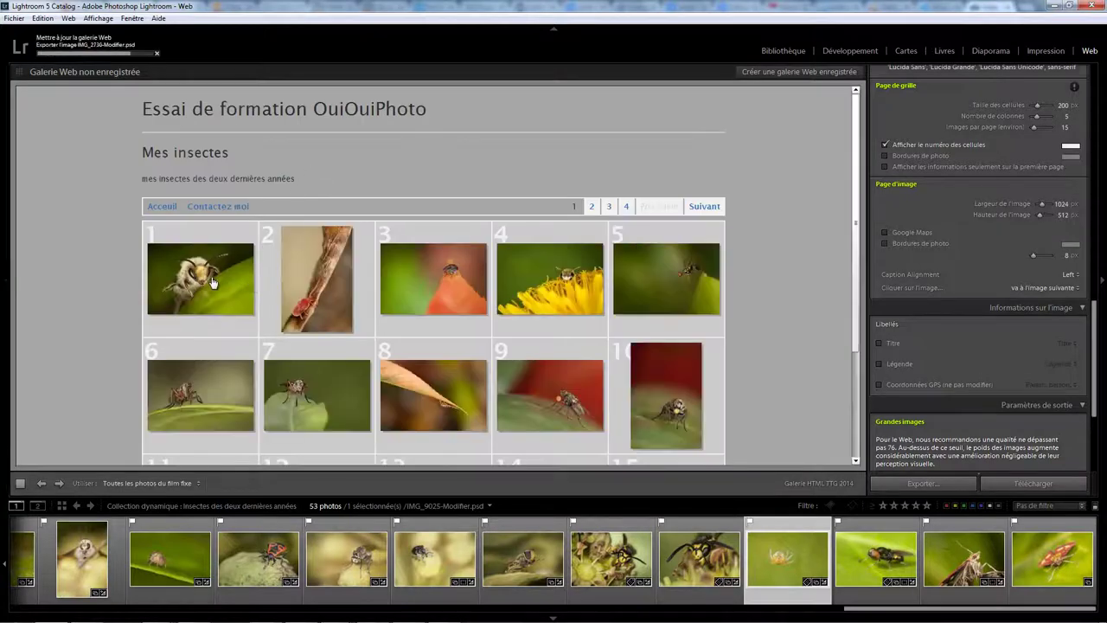
click(212, 282)
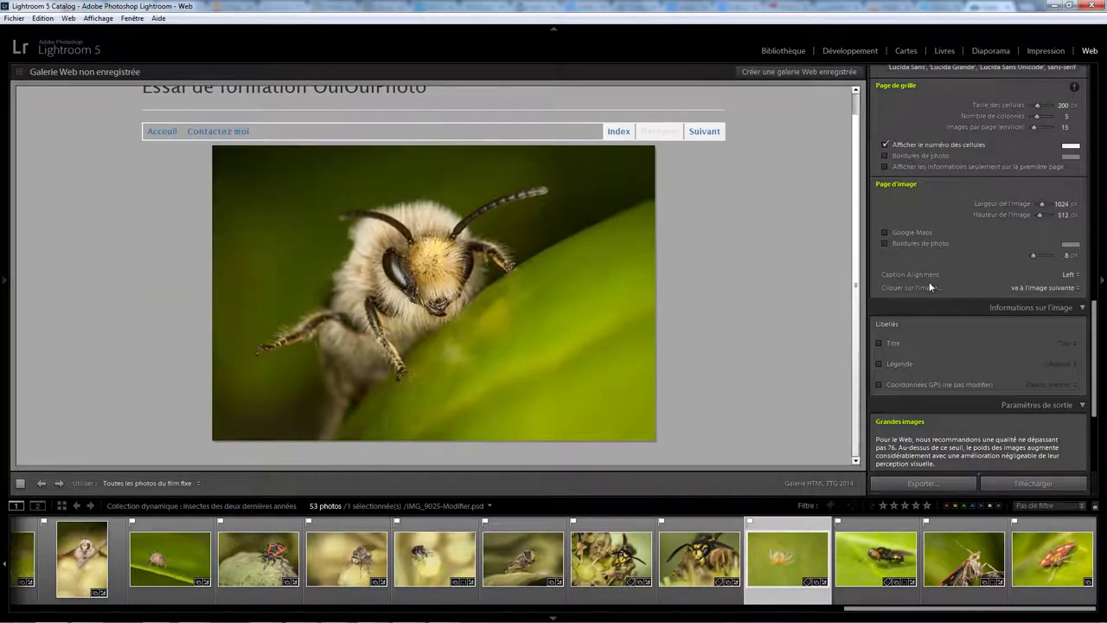
Set caption alignment to Right, leaving the title label off.
click(886, 342)
click(1054, 274)
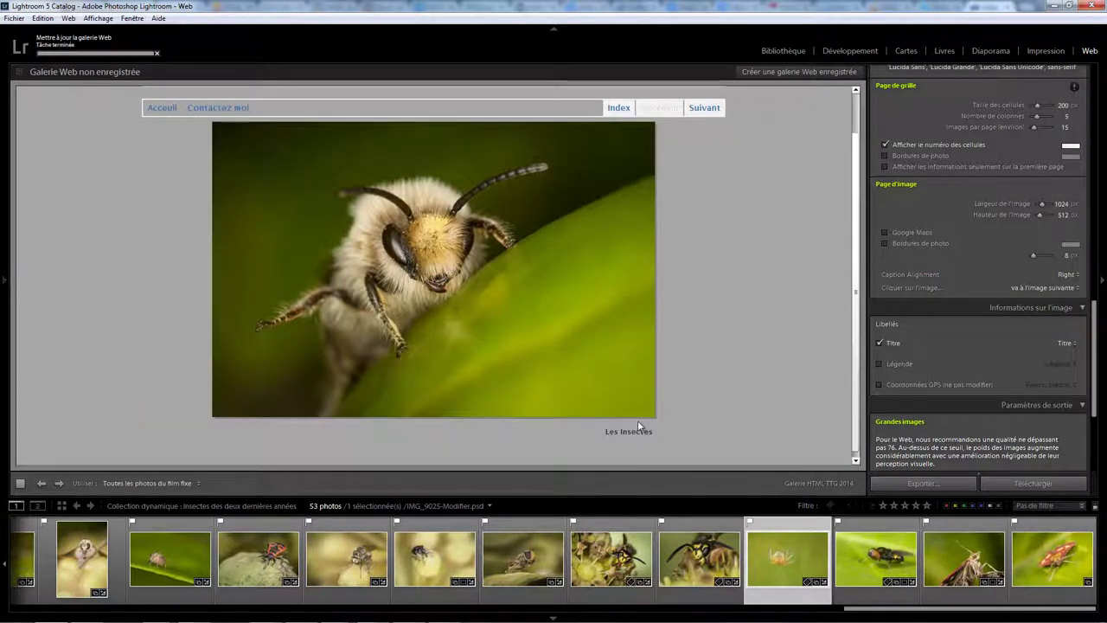
click(891, 345)
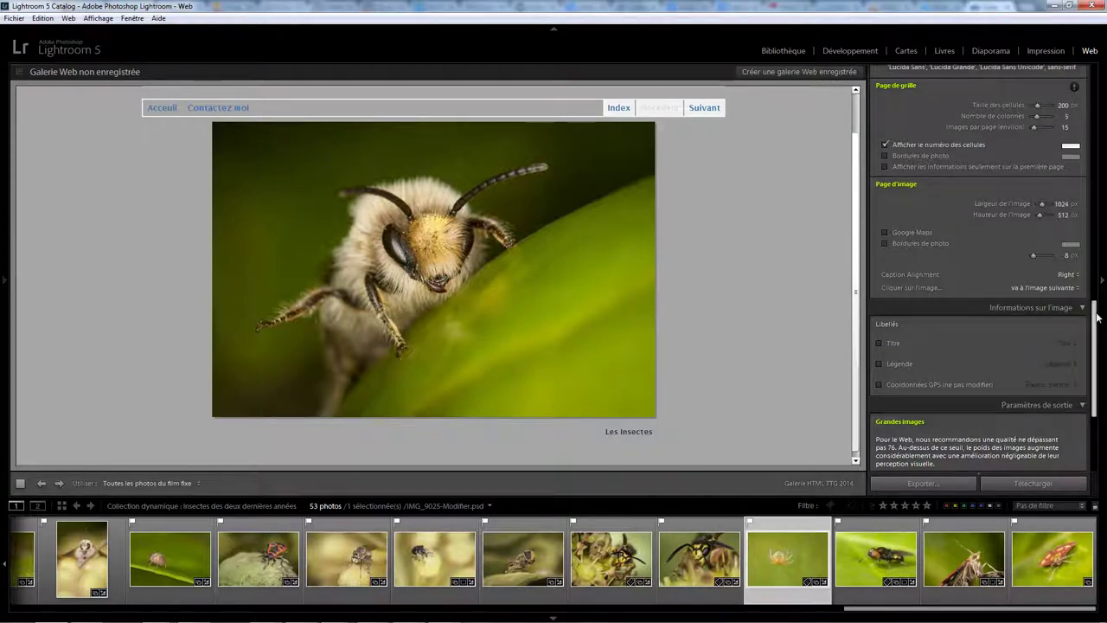
scroll(1095, 318, down, 5)
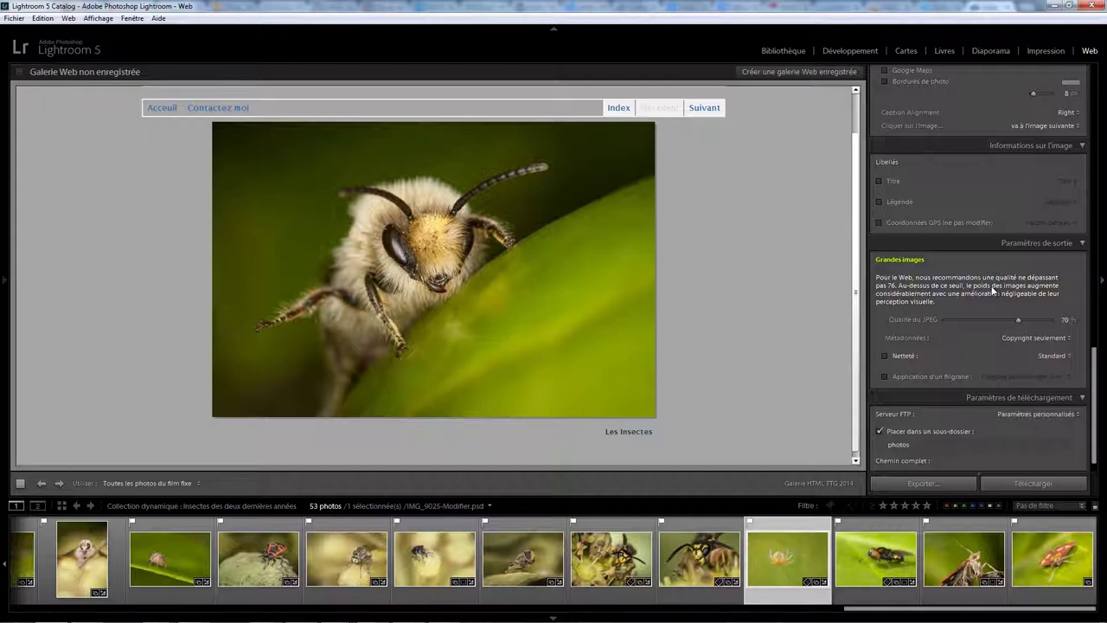
Keep metadata at Copyright seulement and output sharpening at Standard.
click(1023, 336)
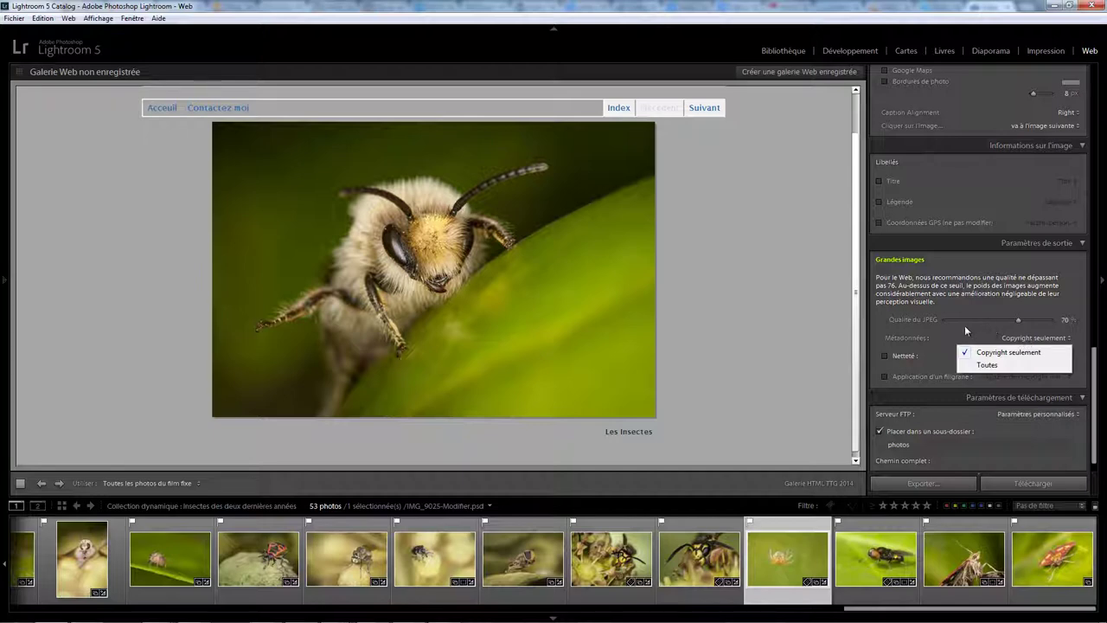
click(876, 327)
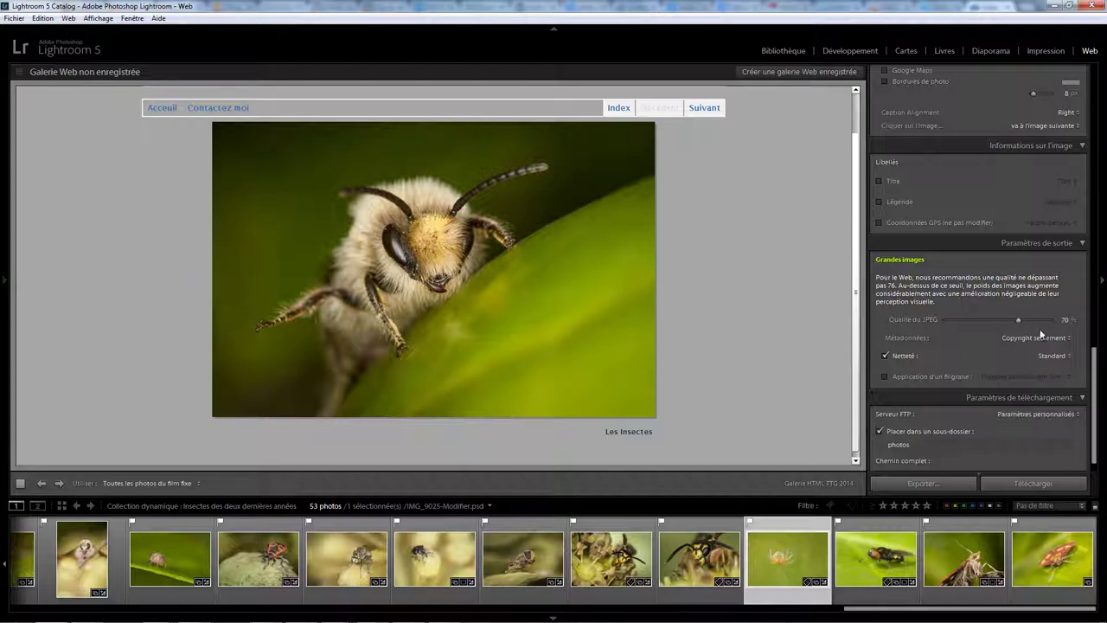
click(1048, 357)
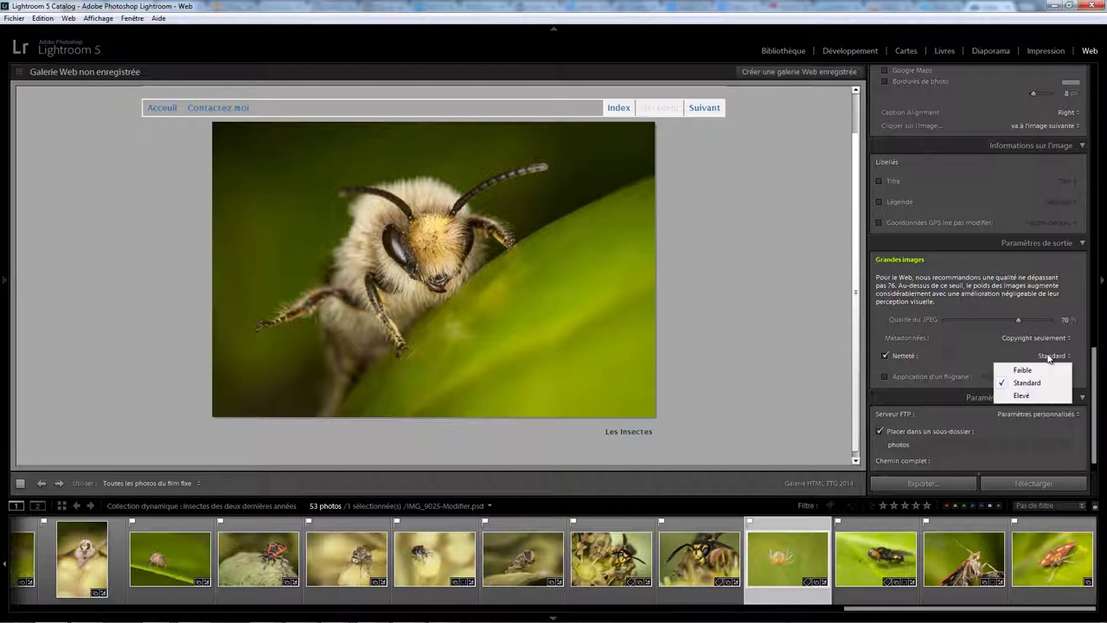
click(980, 335)
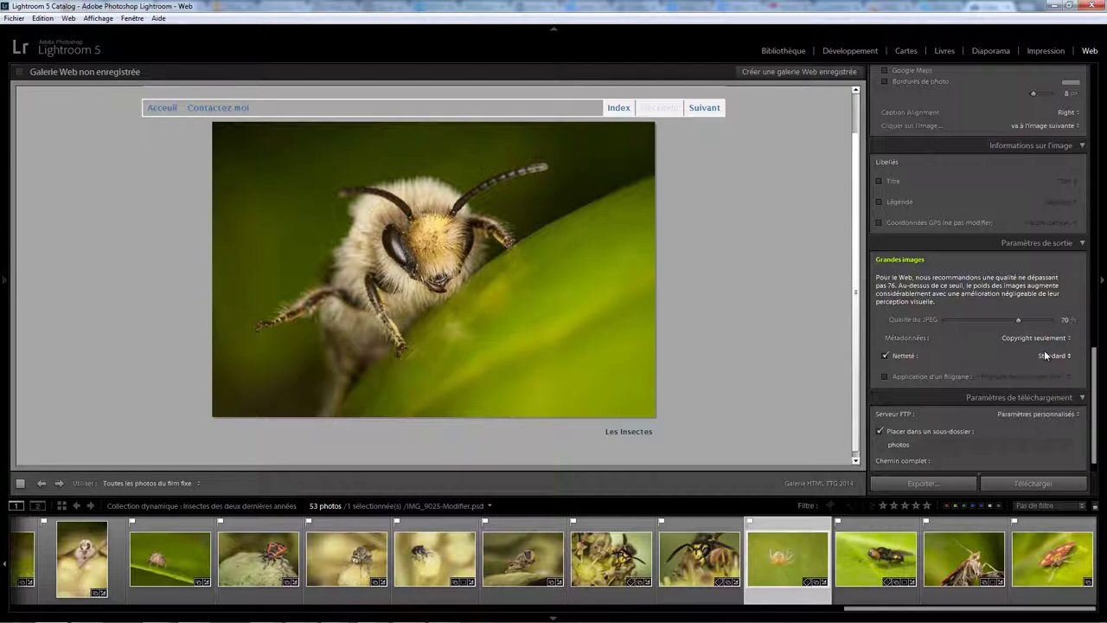
Enable watermarking on the gallery images with the OuiOuiPhoto watermark.
click(920, 377)
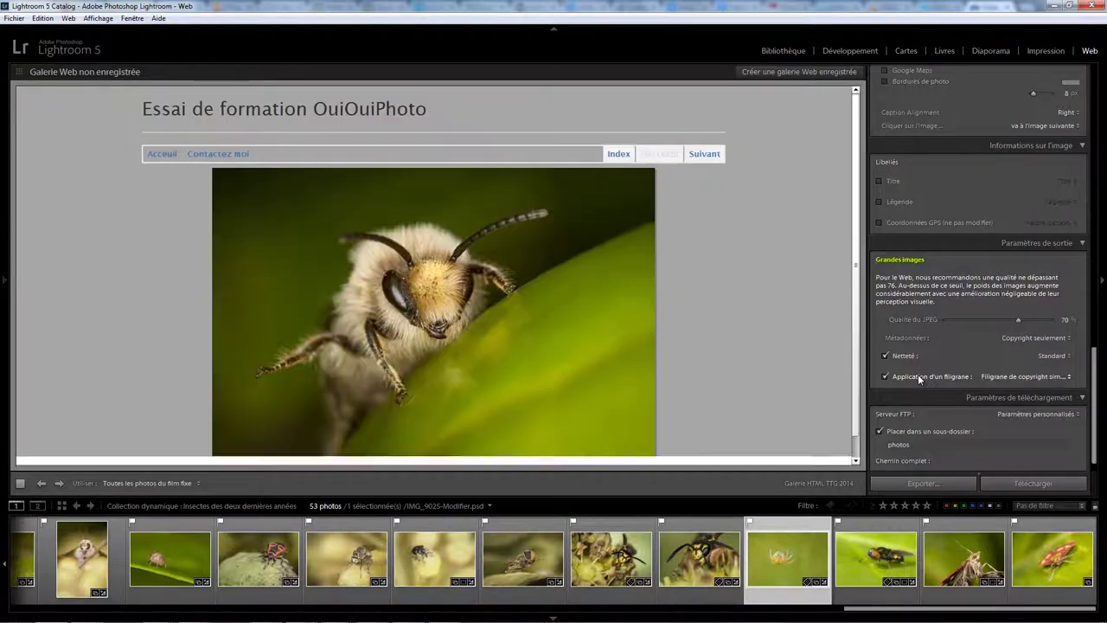
click(1003, 377)
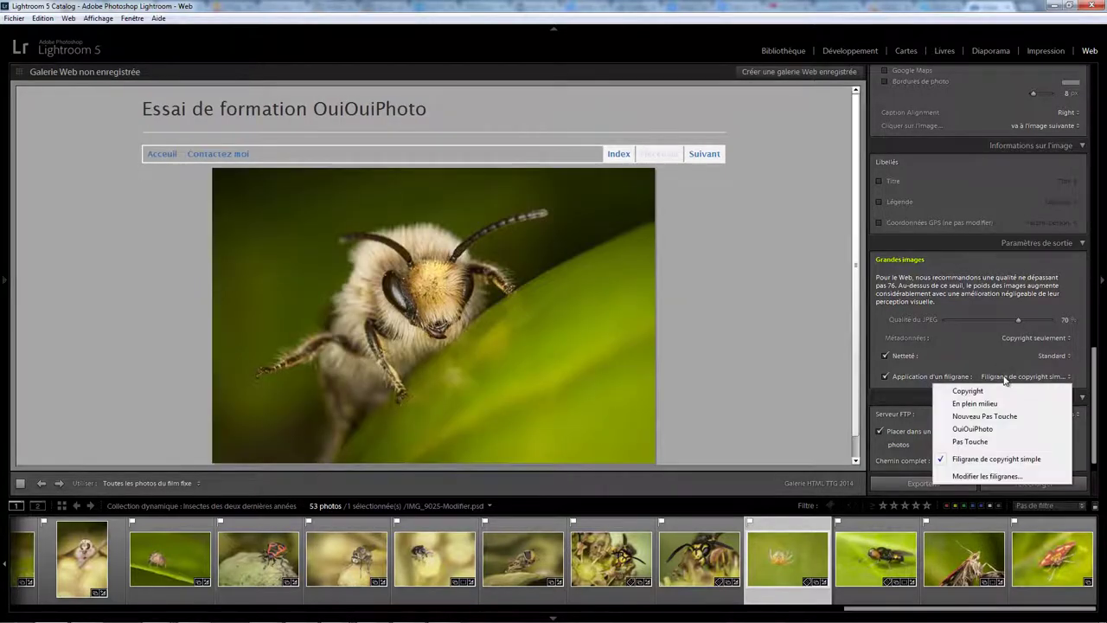
click(981, 427)
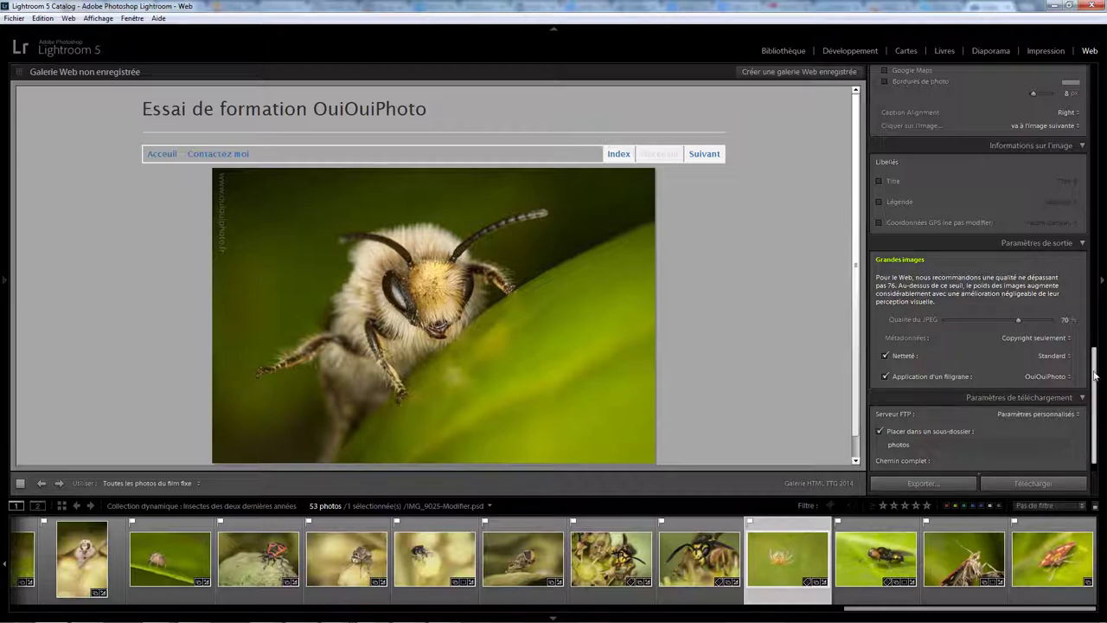
scroll(1095, 374, down, 1)
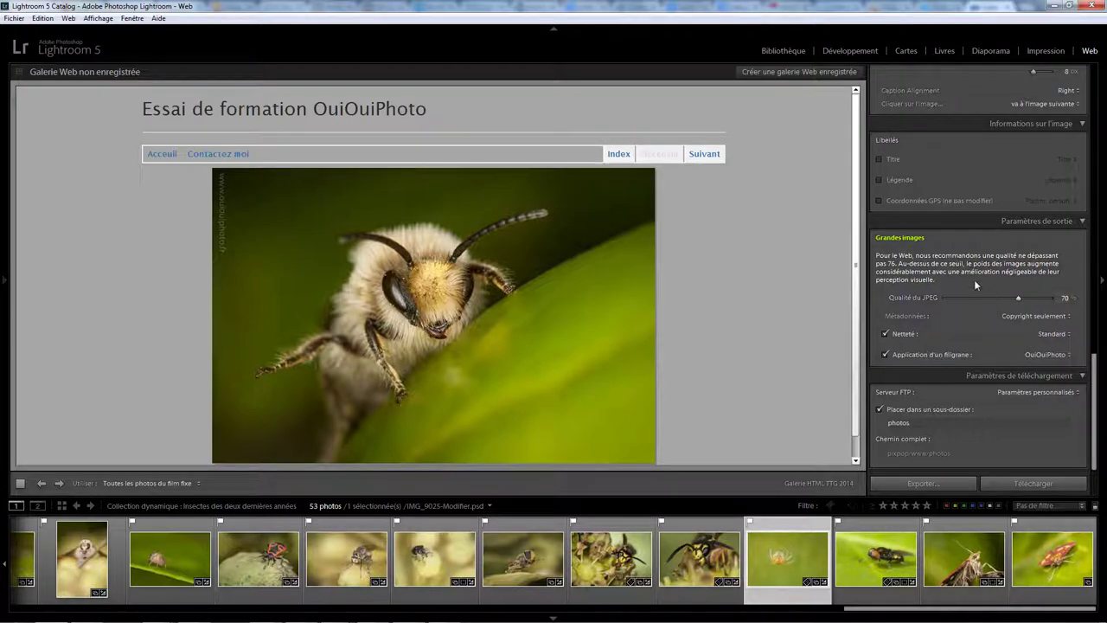
Return the preview to the gallery's index page and show the left templates panel.
drag(1095, 375, 1100, 114)
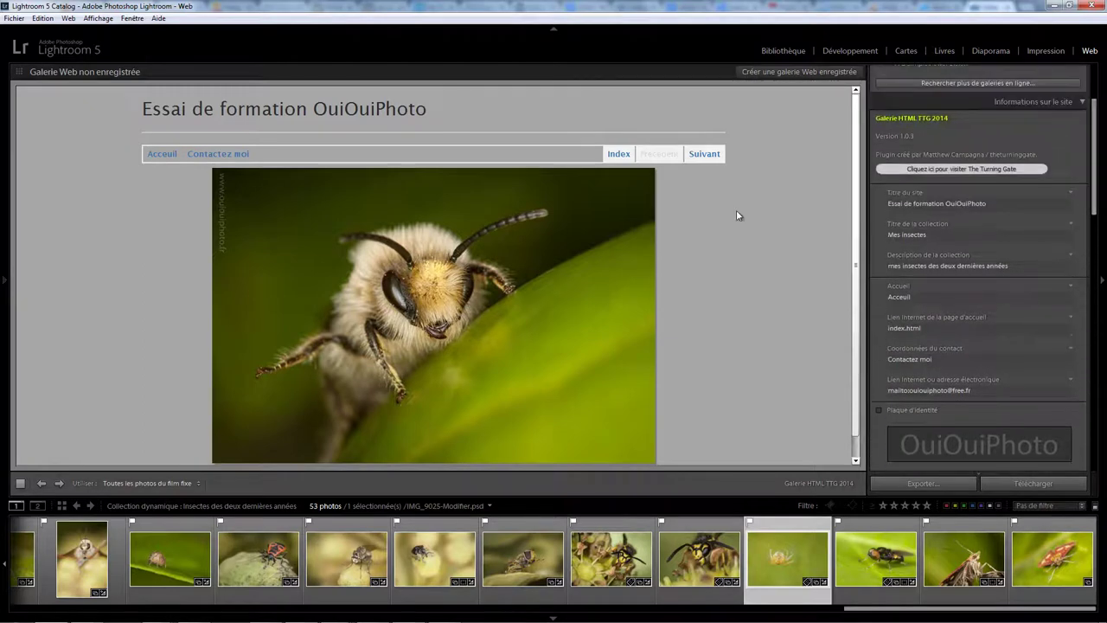
click(161, 154)
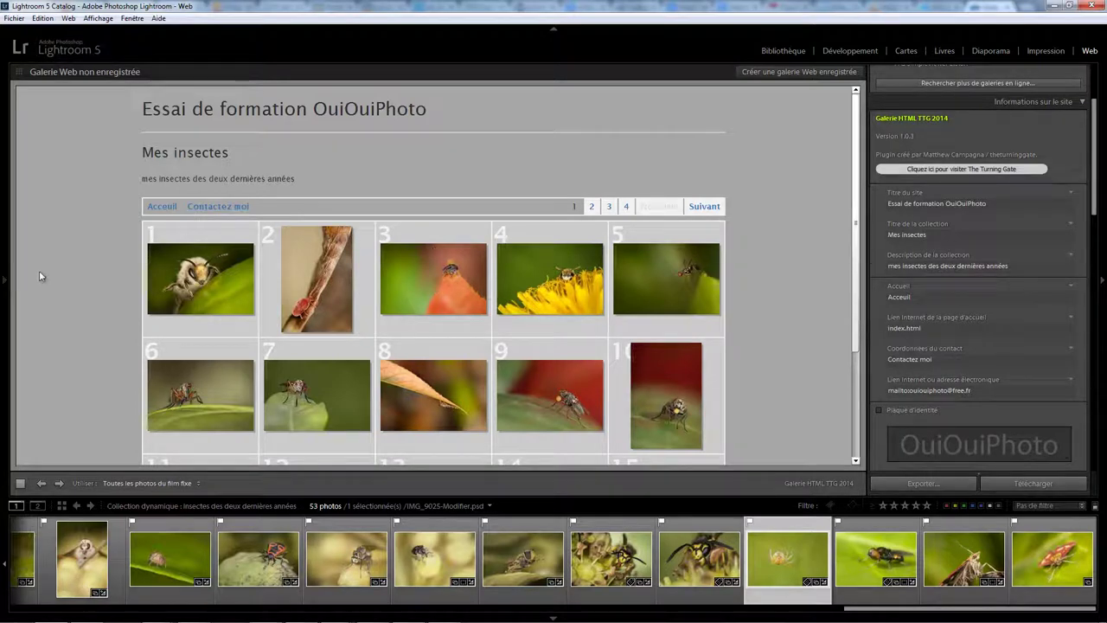
click(6, 280)
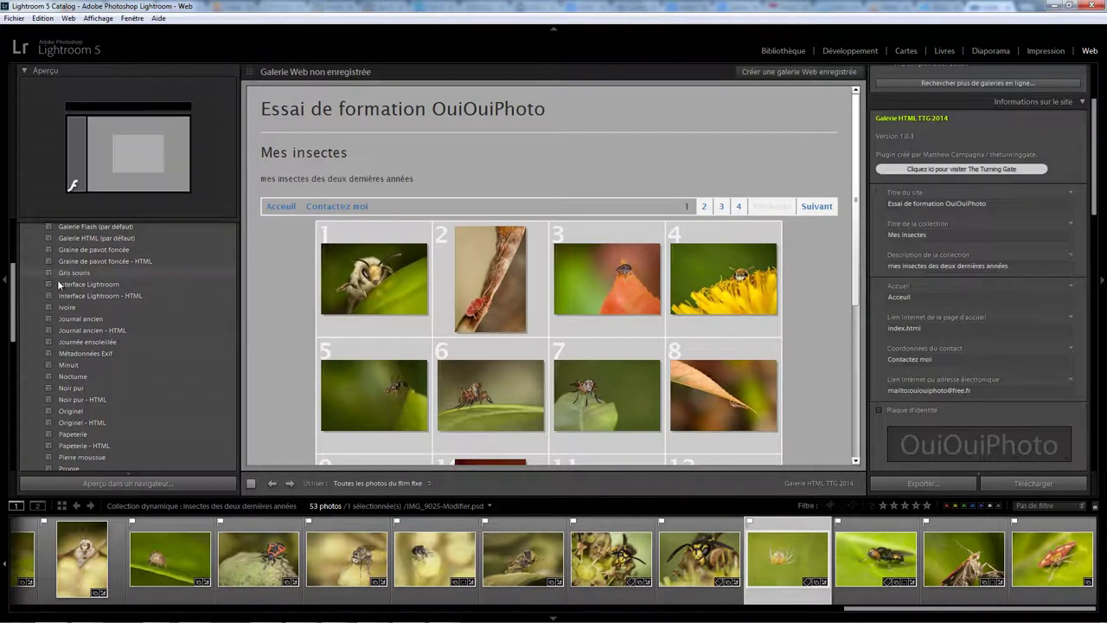
drag(14, 290, 17, 231)
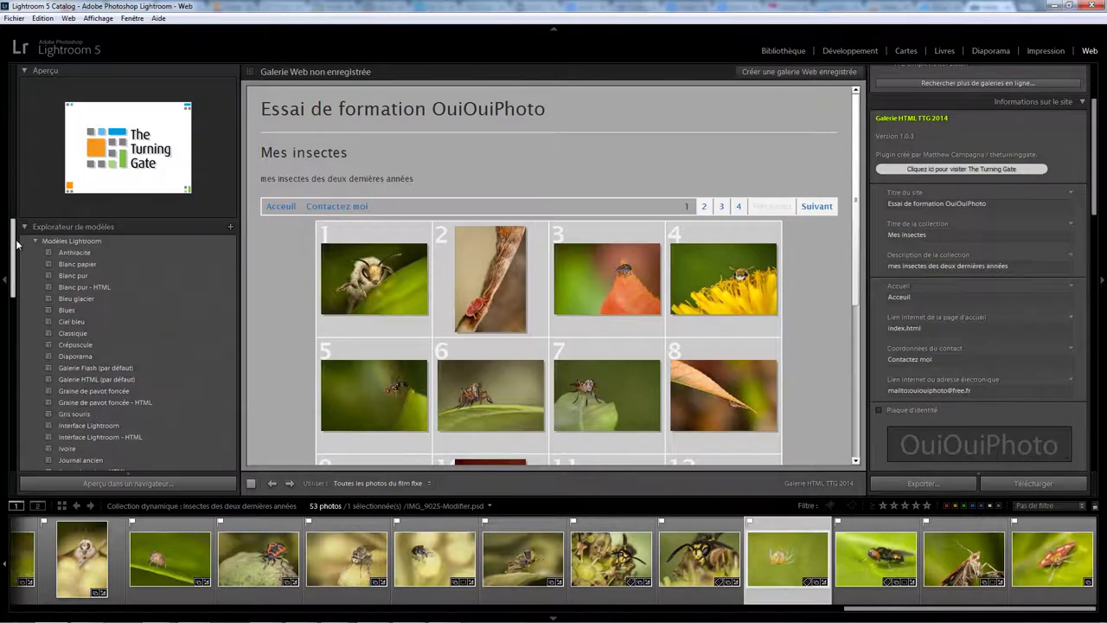
Save the current settings as web template 'TTG formation' in the OuiOuiPhoto folder.
click(230, 227)
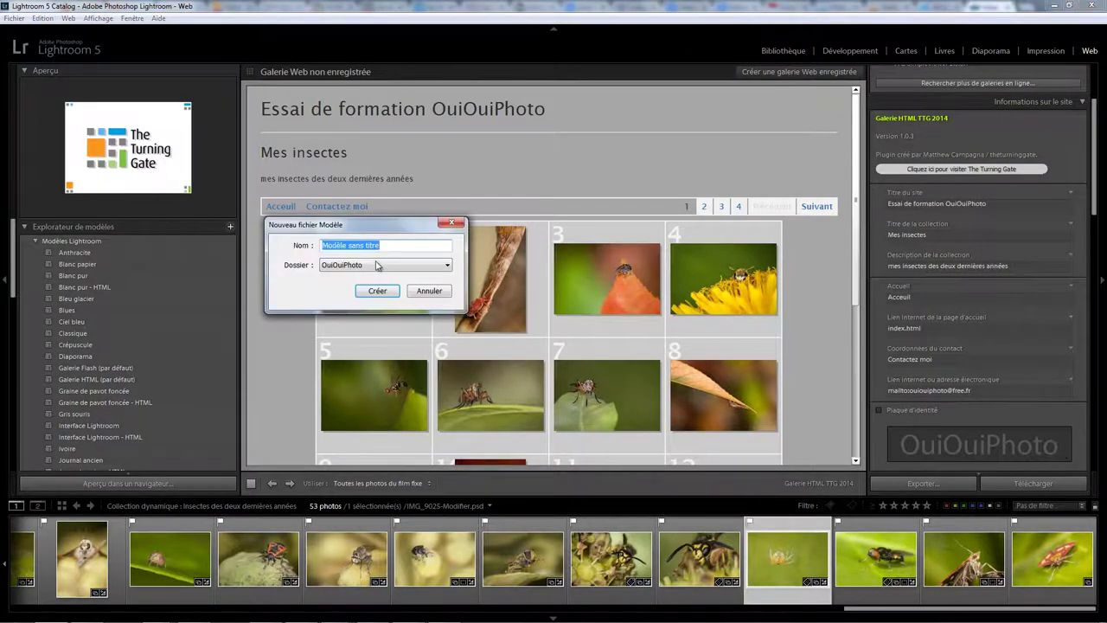
drag(384, 246, 316, 249)
text(TTG )
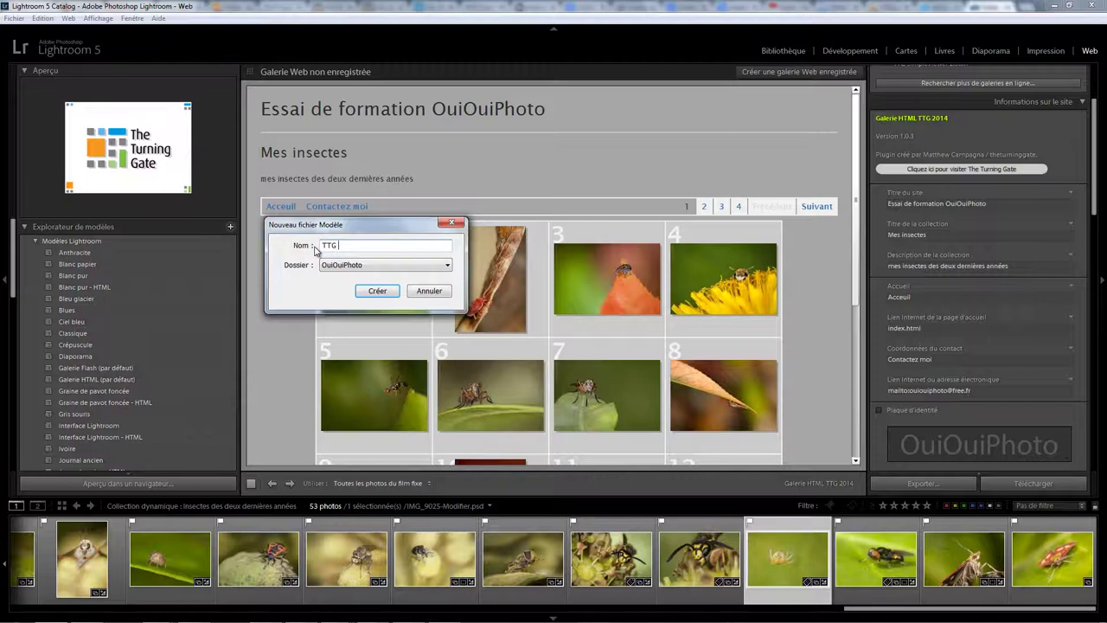
text(formation)
key(Return)
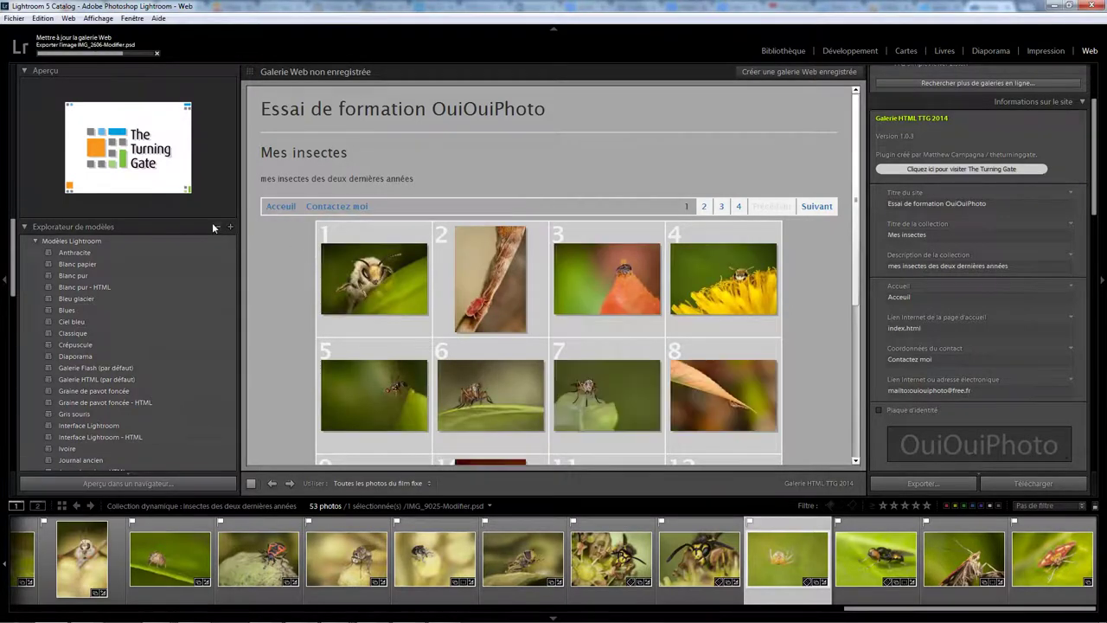
drag(23, 258, 19, 352)
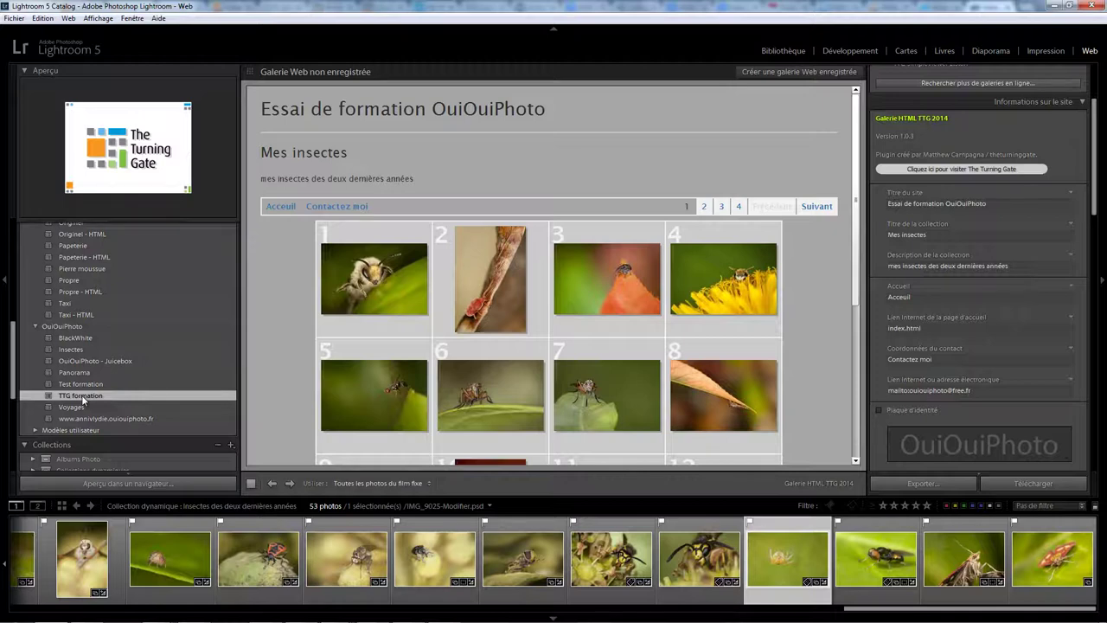
scroll(129, 390, down, 1)
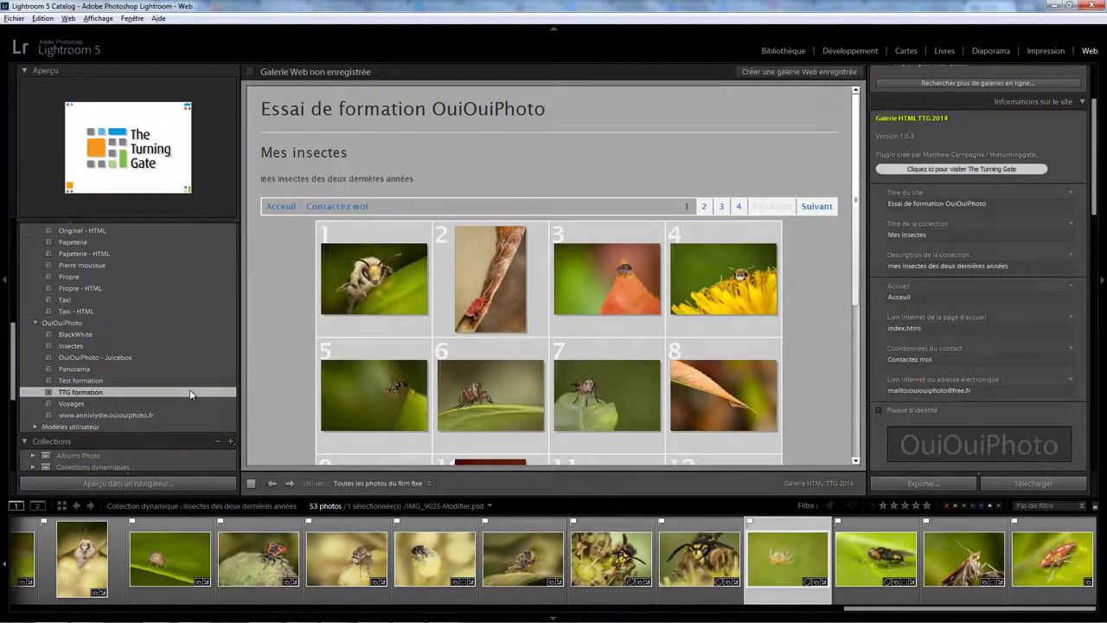
Create saved web gallery 'TTG Formation' (53 photos) inside the Formation set, then hide the left panel.
click(790, 73)
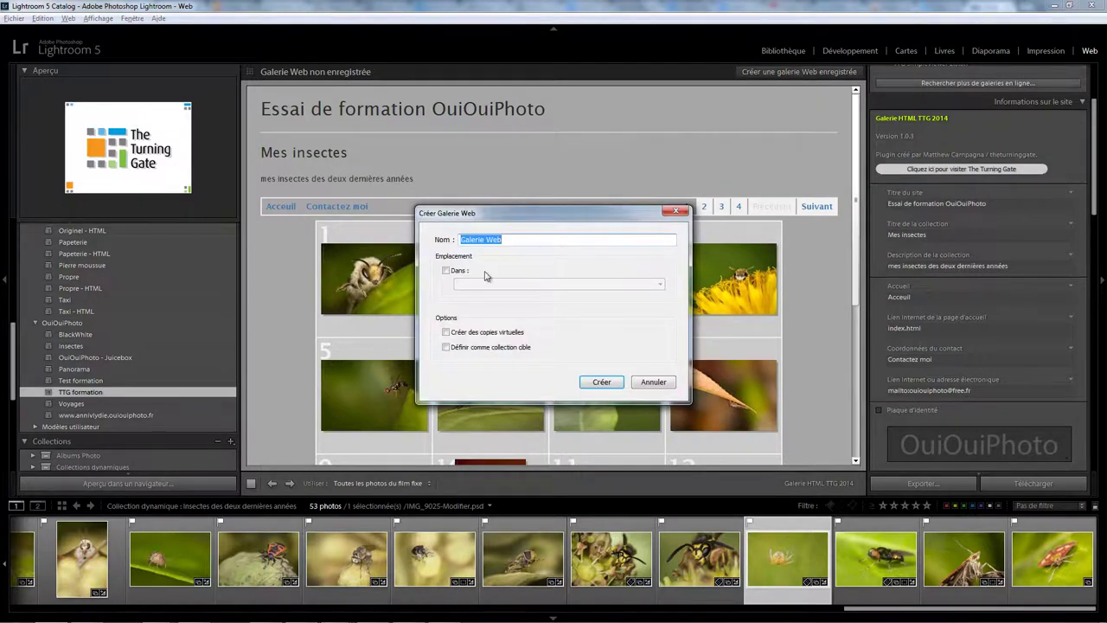
click(446, 270)
click(510, 240)
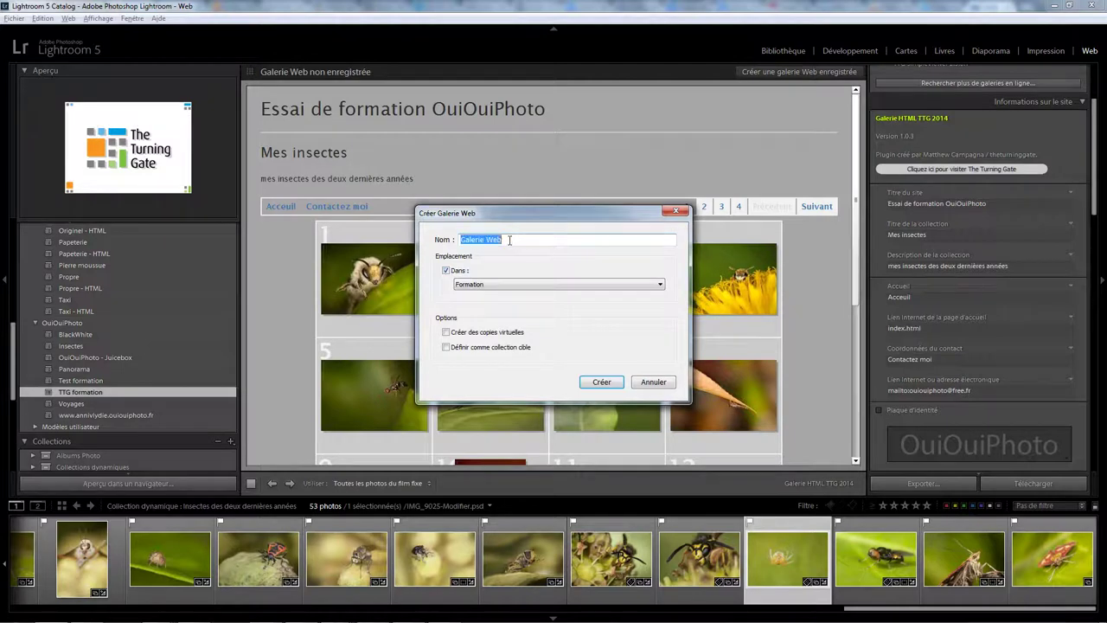
text(TTG)
text(on)
click(599, 381)
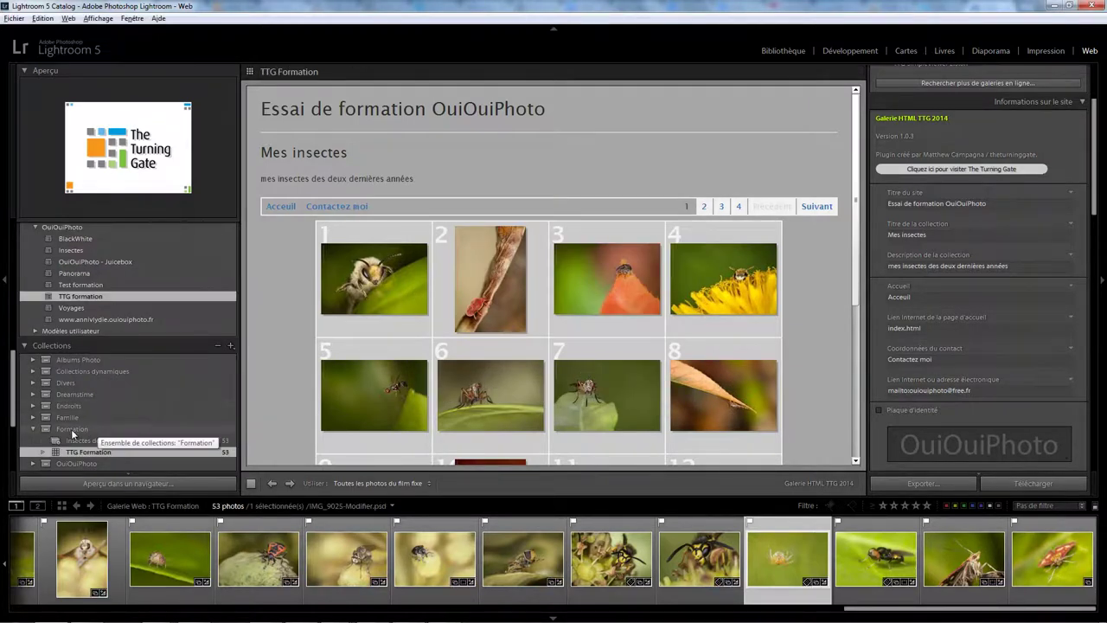
click(74, 429)
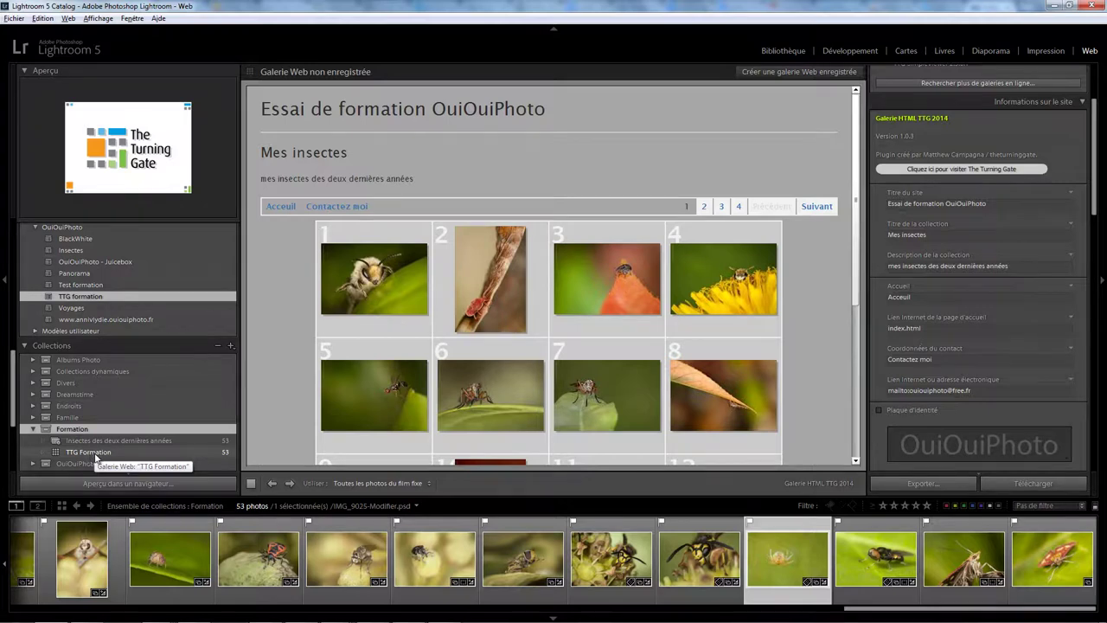
key(F7)
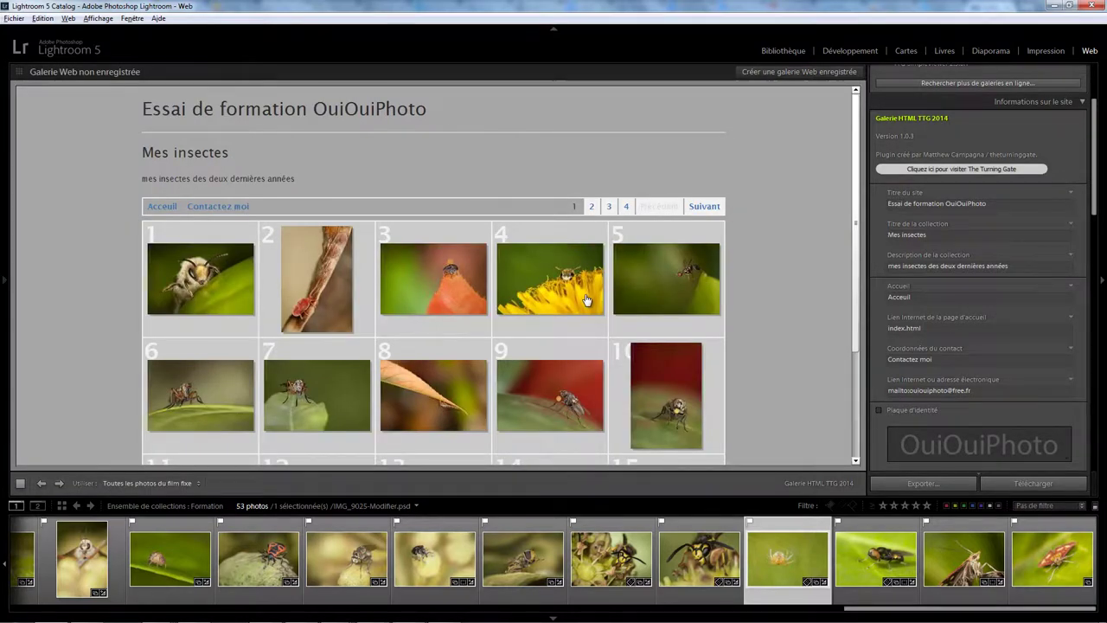